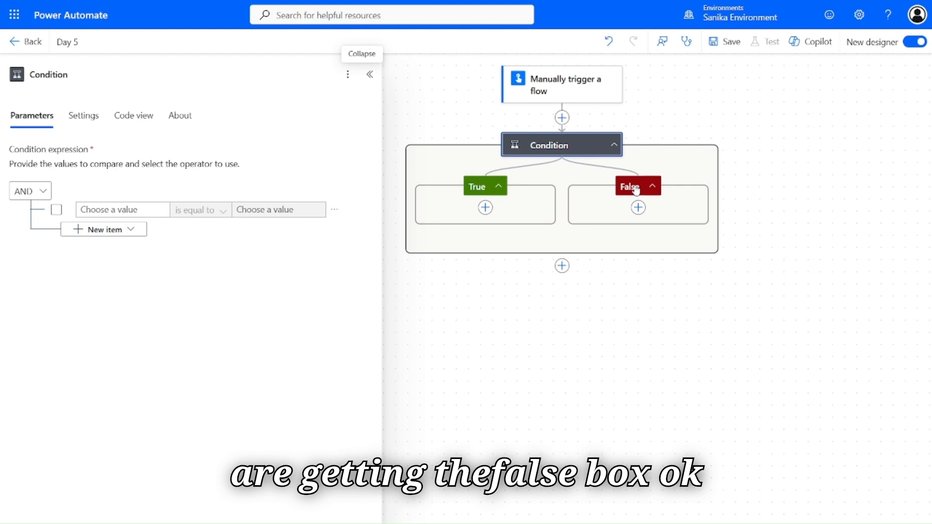
Set the condition expression to check whether 1 is equal to 1.
{"action": "left_click", "coordinate": [154, 211]}
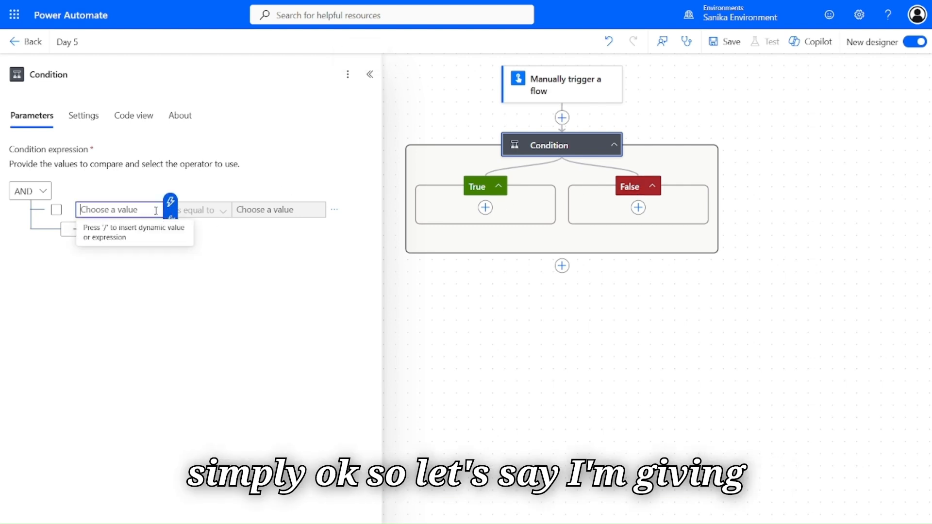
{"action": "type", "text": "R"}
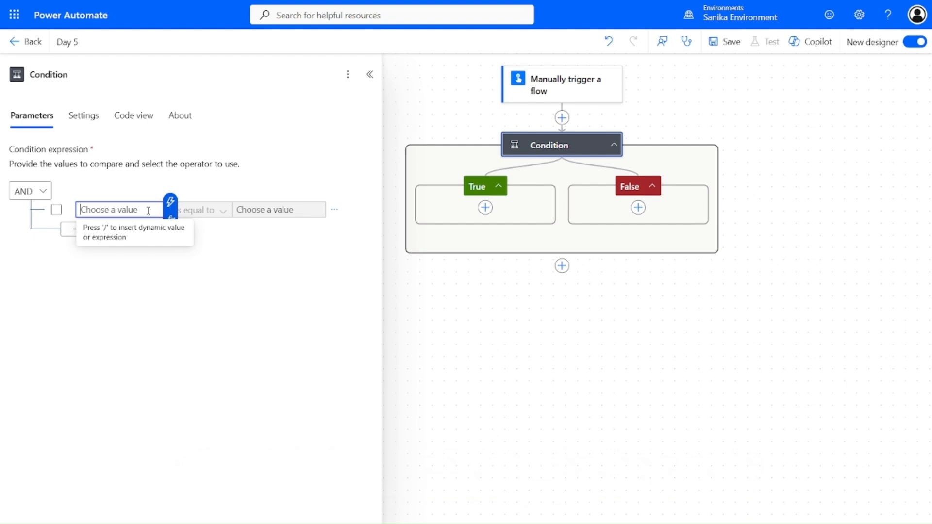
{"action": "key", "text": "BackSpace"}
{"action": "type", "text": "1"}
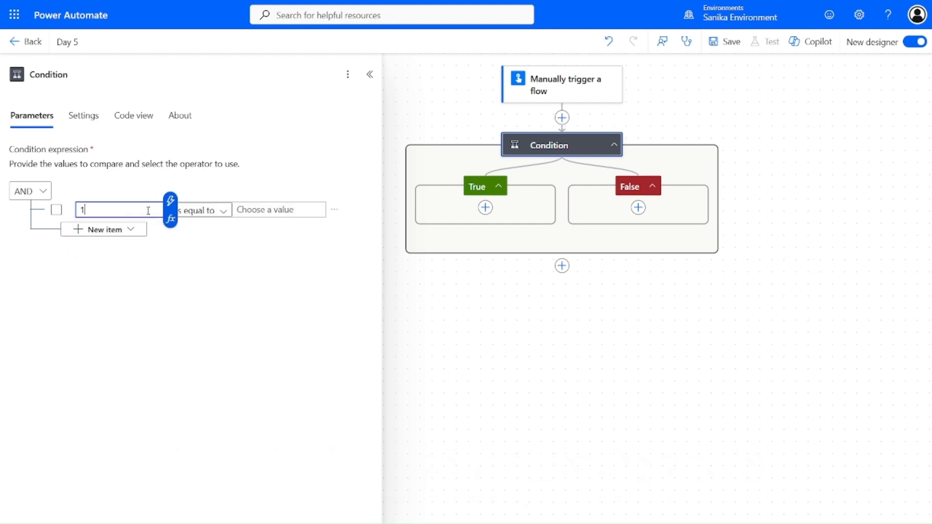
{"action": "left_click", "coordinate": [253, 210]}
{"action": "type", "text": "1"}
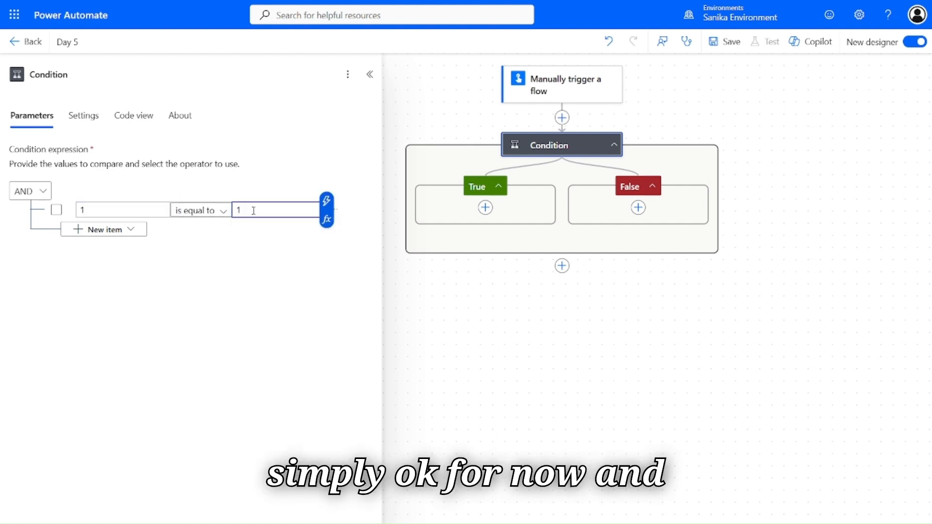
Add a Compose data operation to the condition's True branch and rename it True.
{"action": "left_click", "coordinate": [486, 208]}
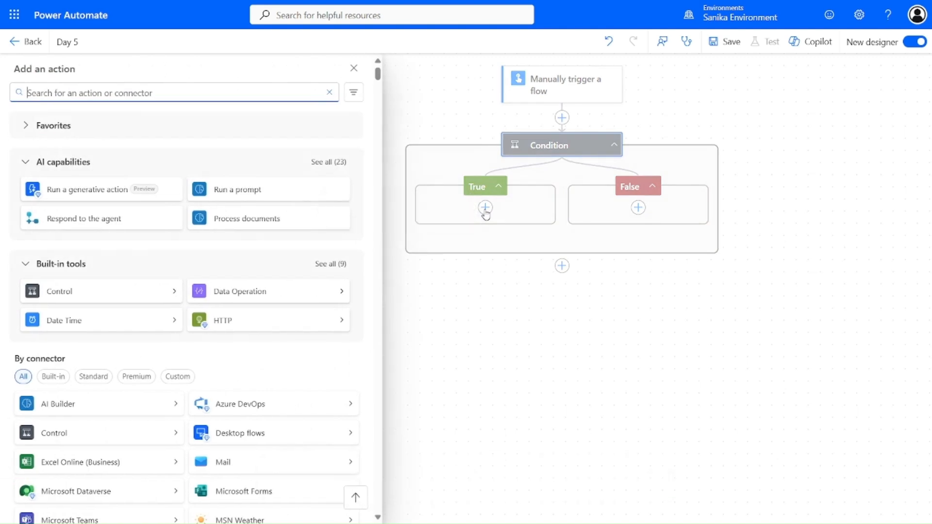
{"action": "left_click", "coordinate": [253, 291]}
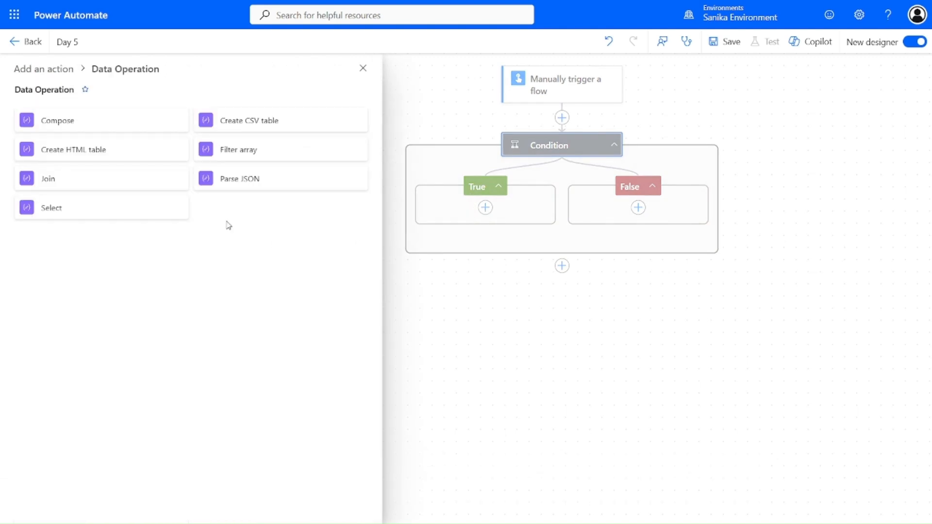
{"action": "left_click", "coordinate": [130, 123]}
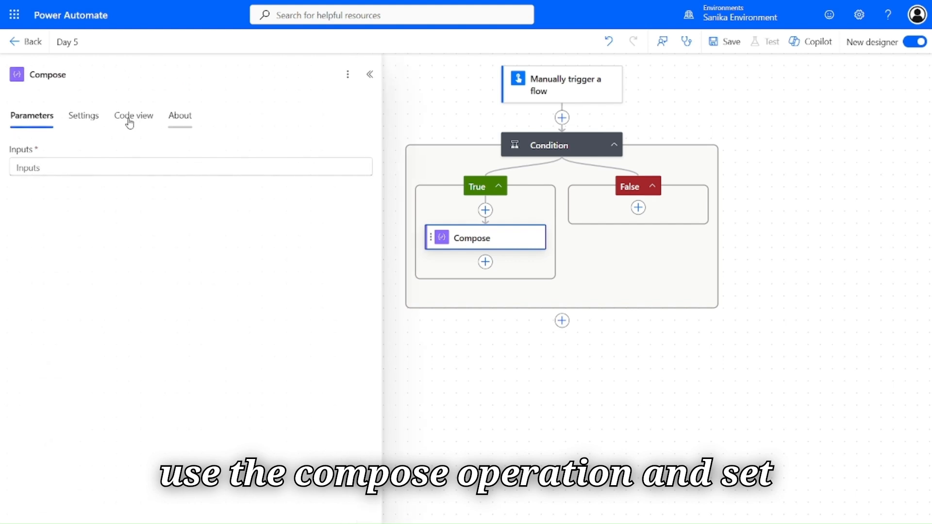
{"action": "double_click", "coordinate": [81, 78]}
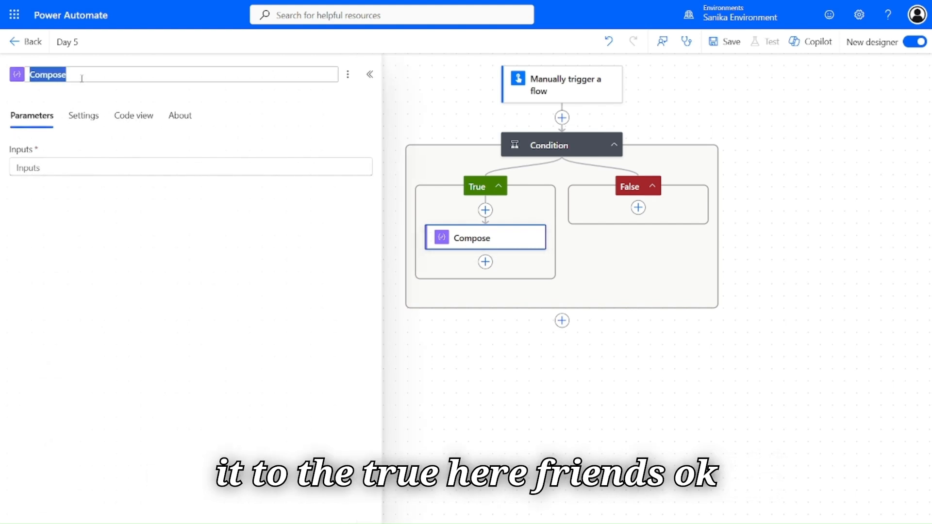
{"action": "type", "text": "RT"}
{"action": "key", "text": "BackSpace"}
{"action": "key", "text": "BackSpace"}
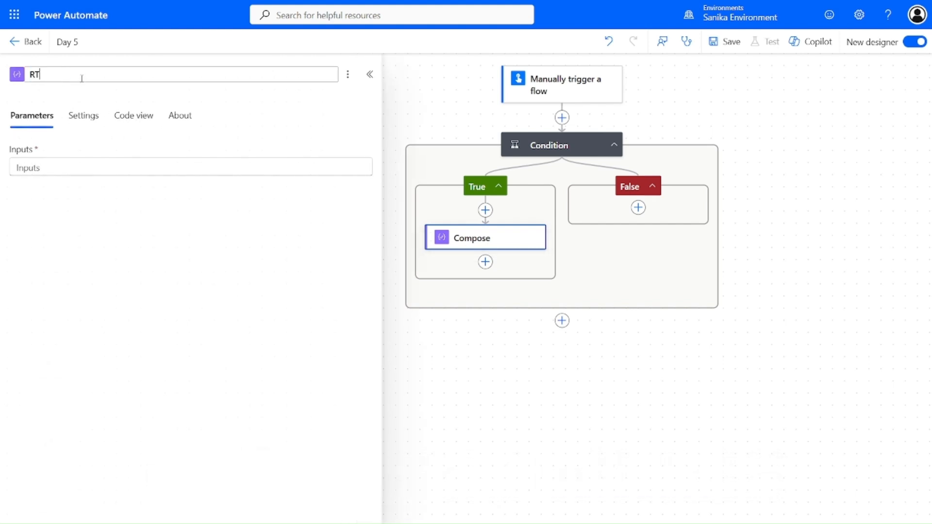
{"action": "type", "text": "T"}
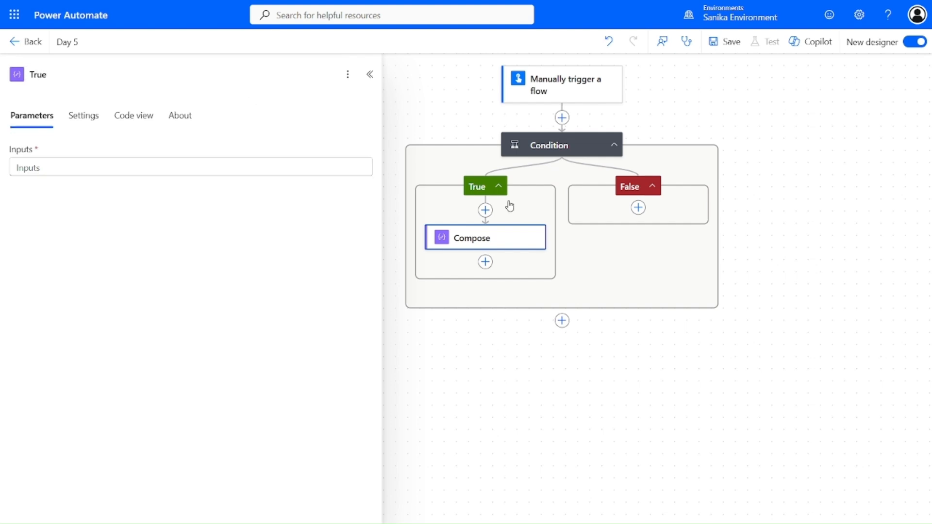
Copy the True compose action to the clipboard.
{"action": "left_click", "coordinate": [501, 238]}
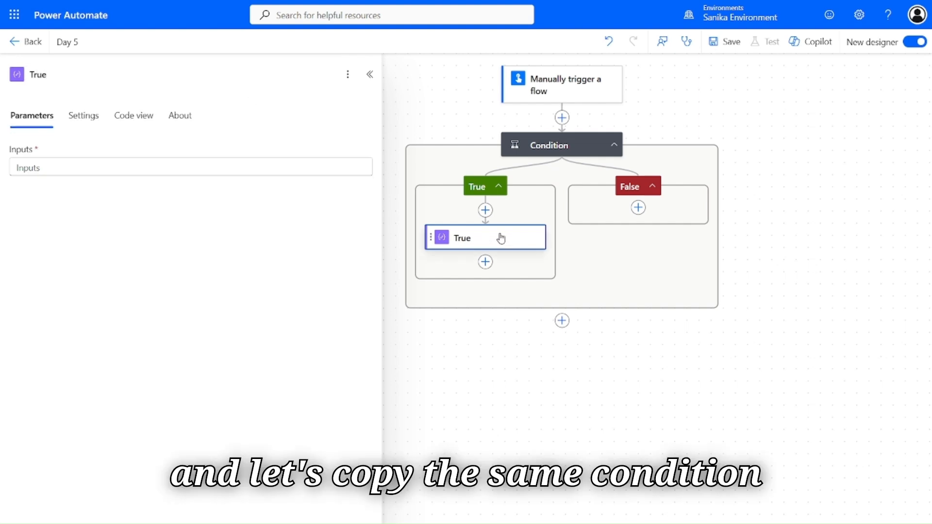
{"action": "right_click", "coordinate": [501, 238]}
{"action": "left_click", "coordinate": [531, 266]}
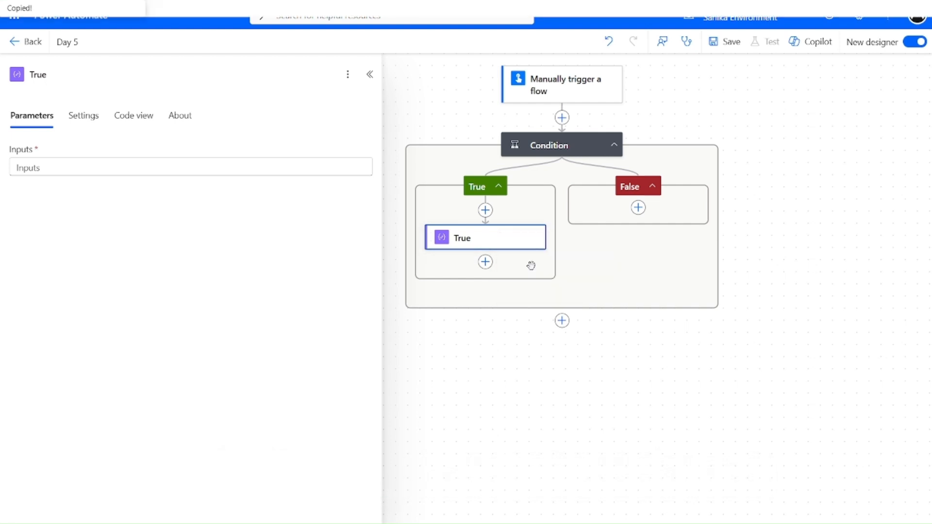
Add a Compose data operation to the condition's False branch and rename it False.
{"action": "left_click", "coordinate": [638, 208]}
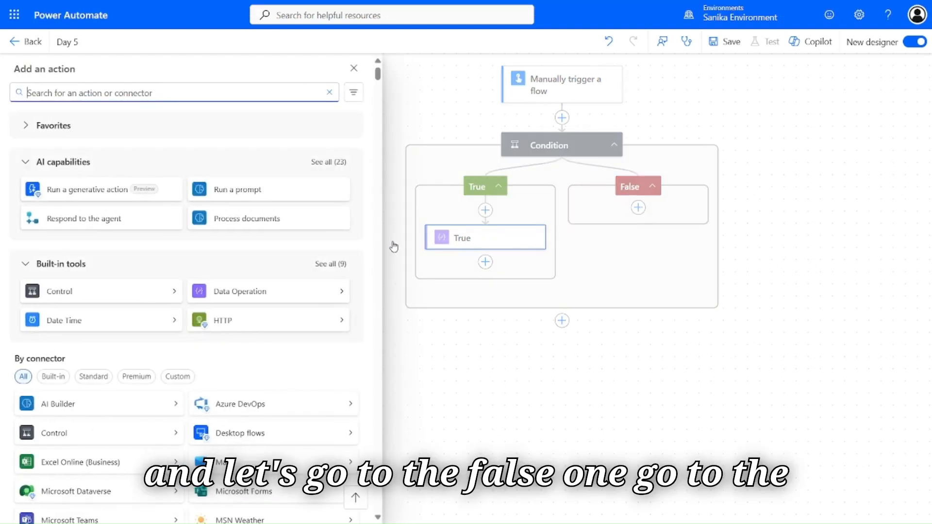
{"action": "left_click", "coordinate": [285, 293]}
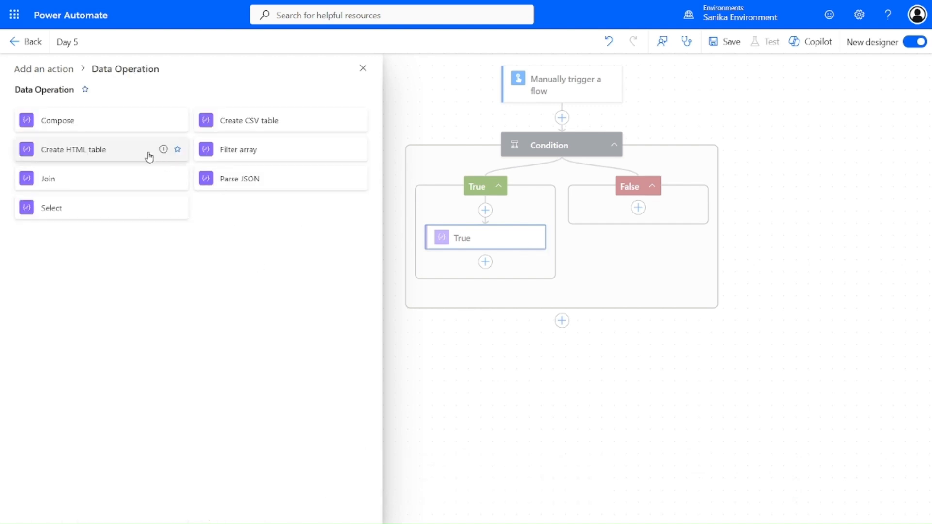
{"action": "left_click", "coordinate": [126, 129]}
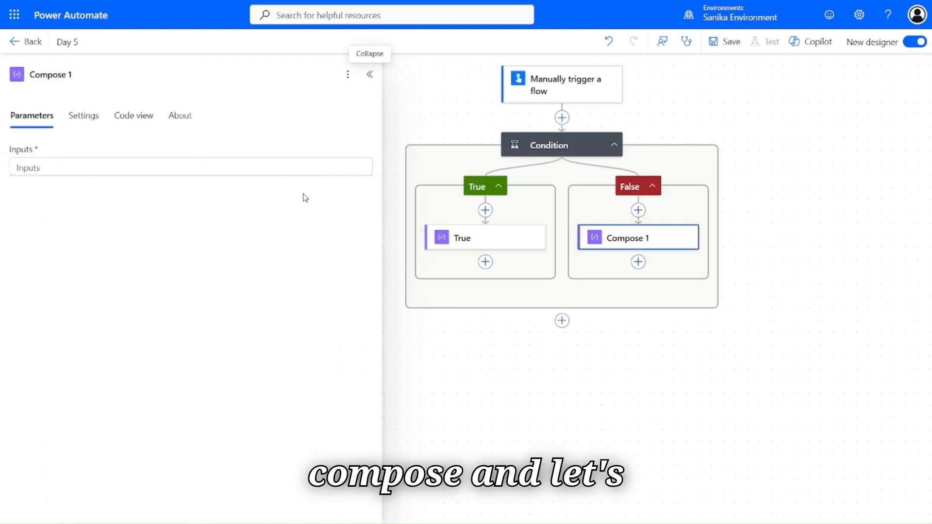
{"action": "left_click", "coordinate": [113, 78]}
{"action": "triple_click", "coordinate": [113, 78]}
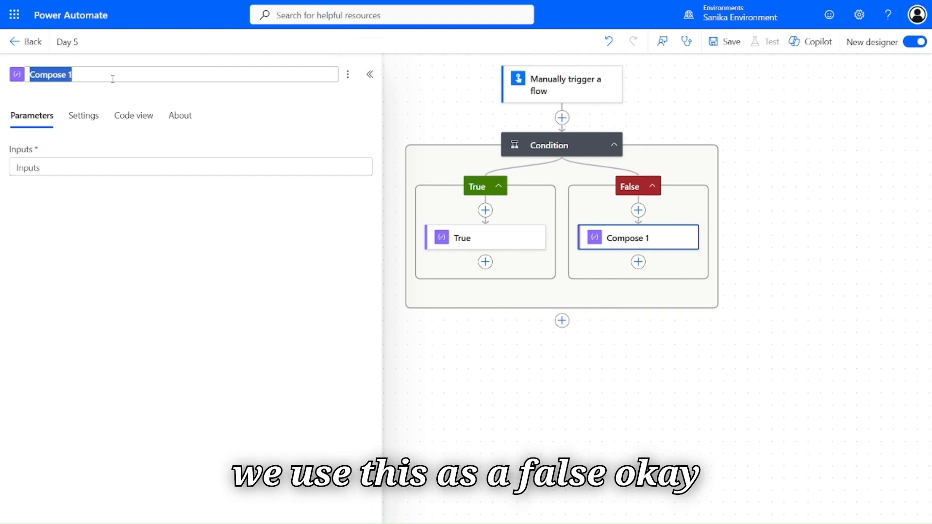
{"action": "type", "text": "False"}
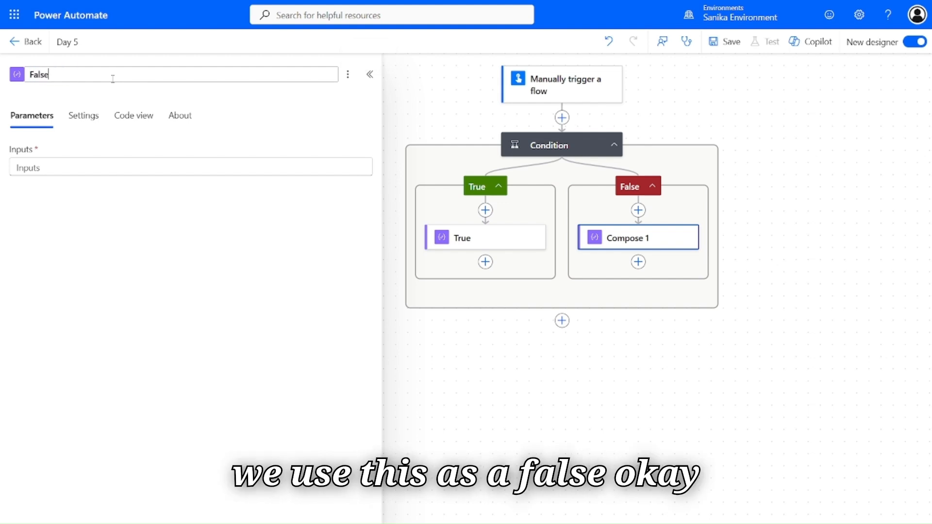
{"action": "key", "text": "Return"}
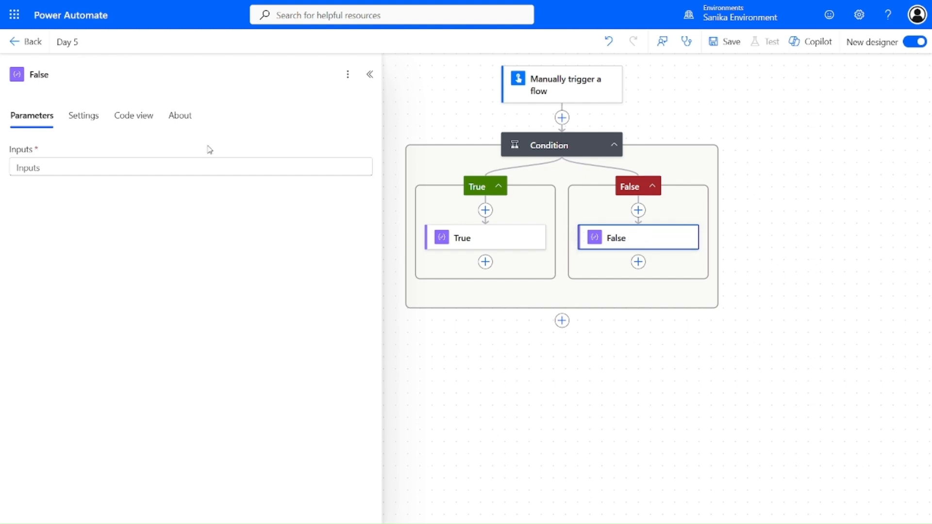
Set the False action's inputs to "False" and try to save the flow.
{"action": "left_click", "coordinate": [182, 169]}
{"action": "type", "text": "Fa"}
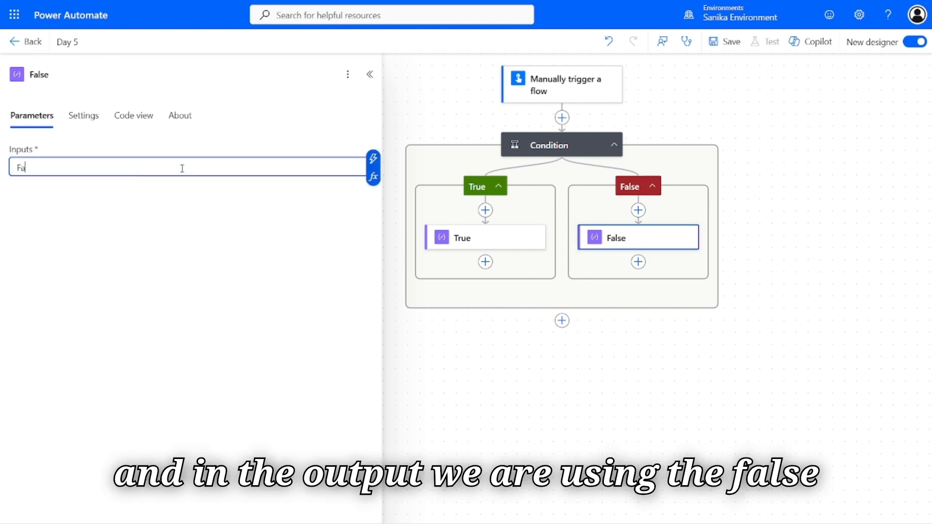
{"action": "type", "text": "sl"}
{"action": "key", "text": "BackSpace"}
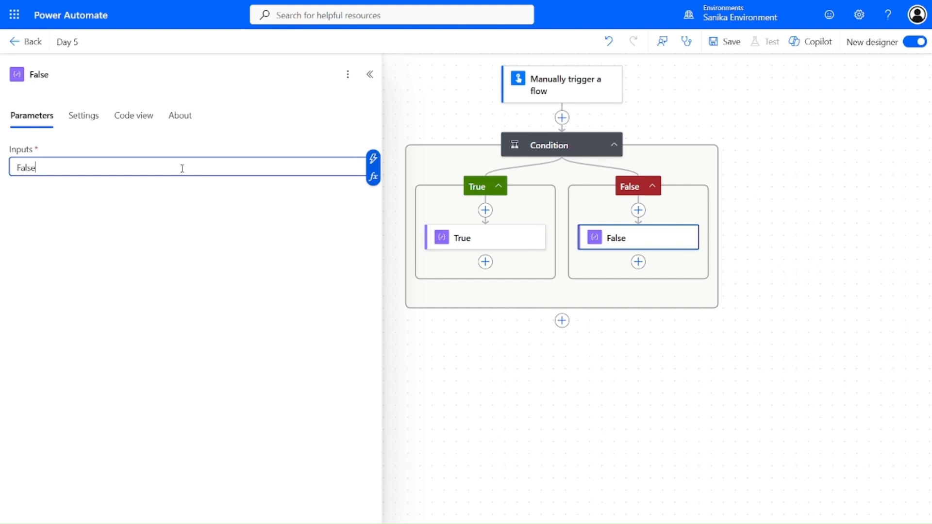
{"action": "left_click", "coordinate": [218, 246]}
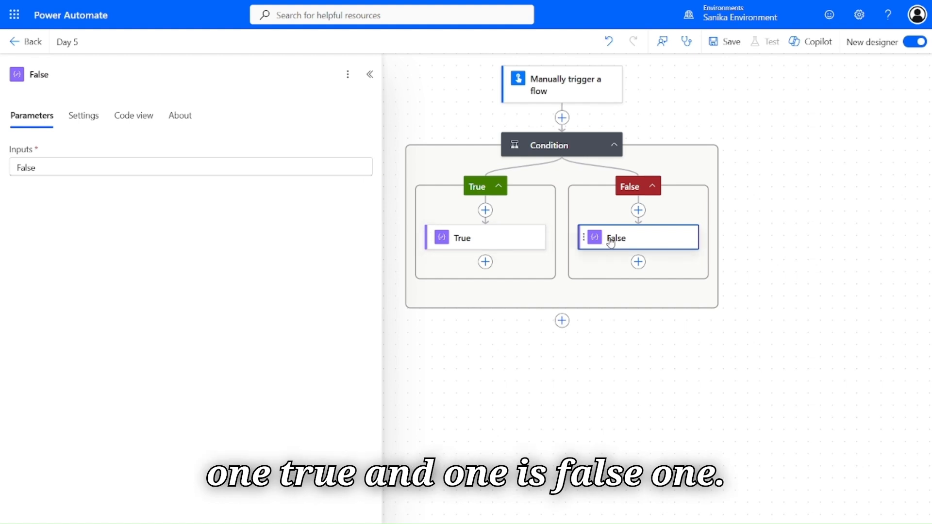
{"action": "left_click", "coordinate": [565, 147]}
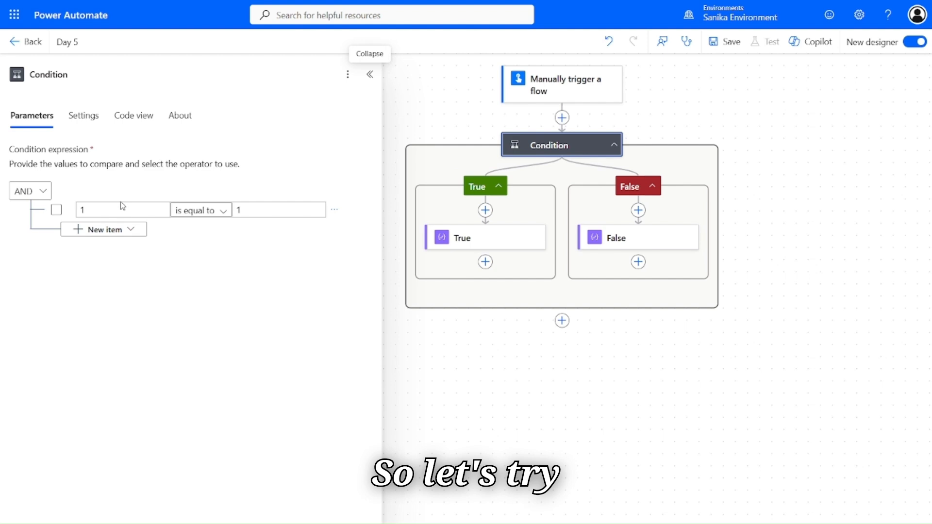
{"action": "left_click", "coordinate": [721, 45]}
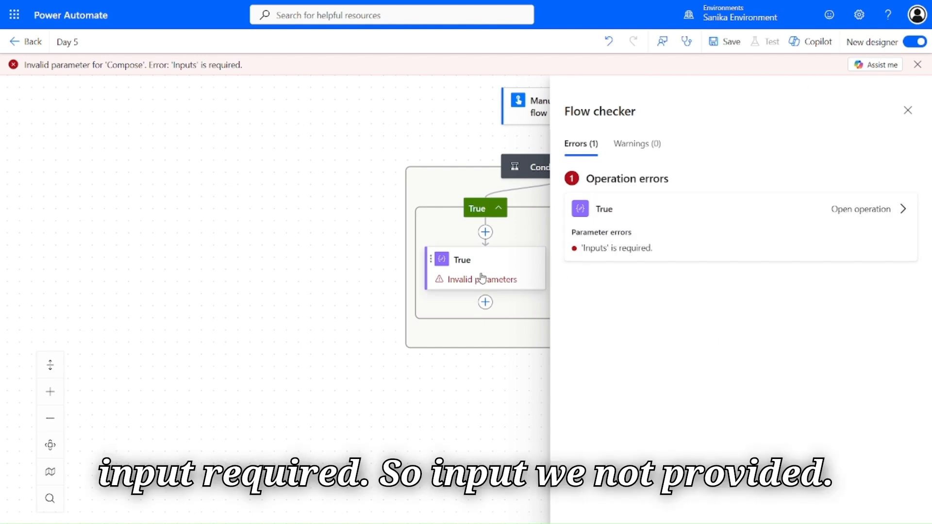
Set the True action's inputs to "true" and save the flow.
{"action": "left_click", "coordinate": [482, 278]}
{"action": "left_click", "coordinate": [99, 189]}
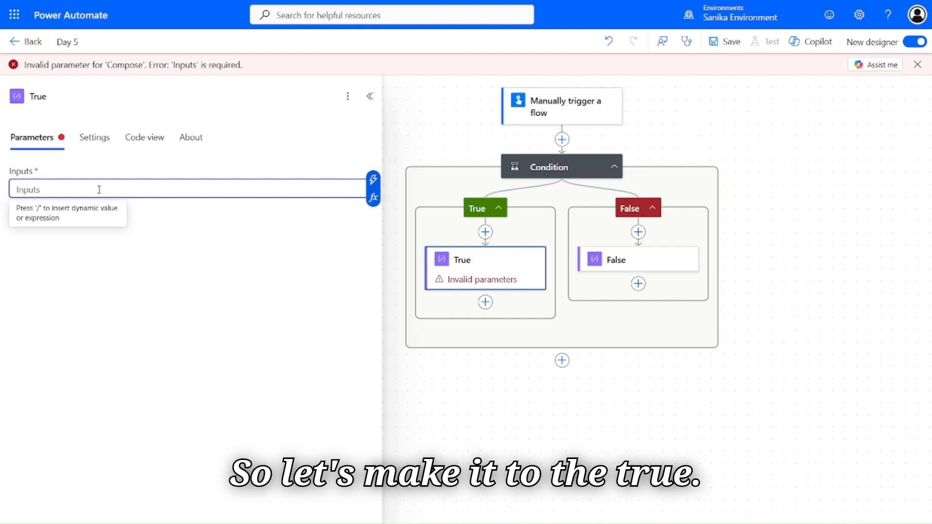
{"action": "type", "text": "true"}
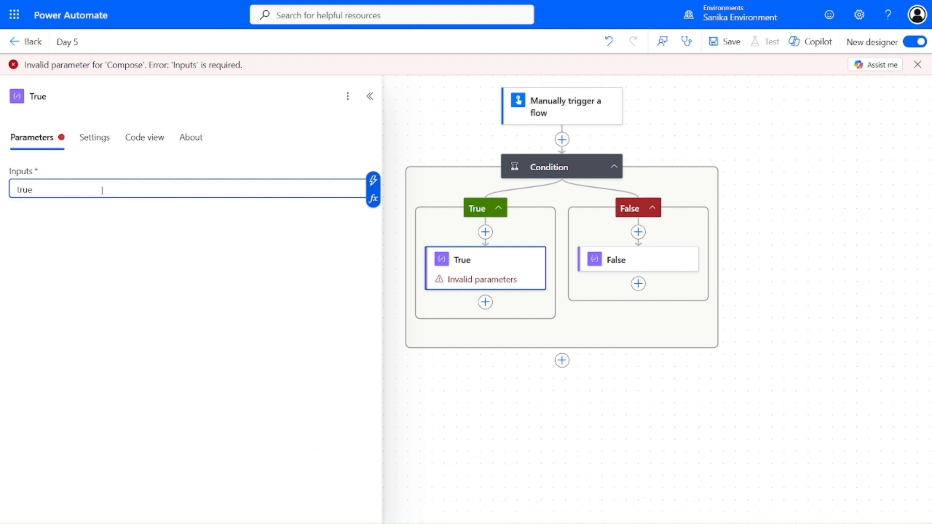
{"action": "left_click", "coordinate": [728, 42]}
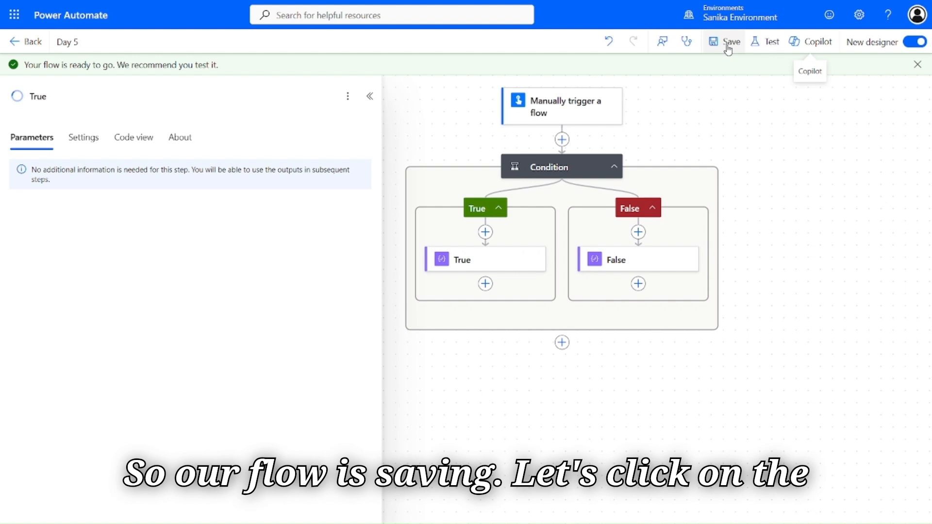
Test the flow manually by running it.
{"action": "left_click", "coordinate": [761, 43]}
{"action": "left_click", "coordinate": [728, 86]}
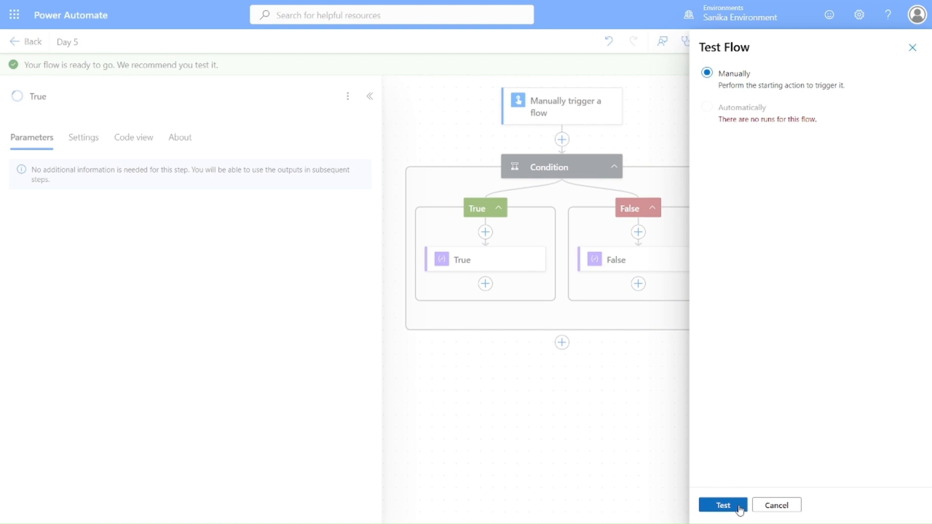
{"action": "left_click", "coordinate": [740, 509]}
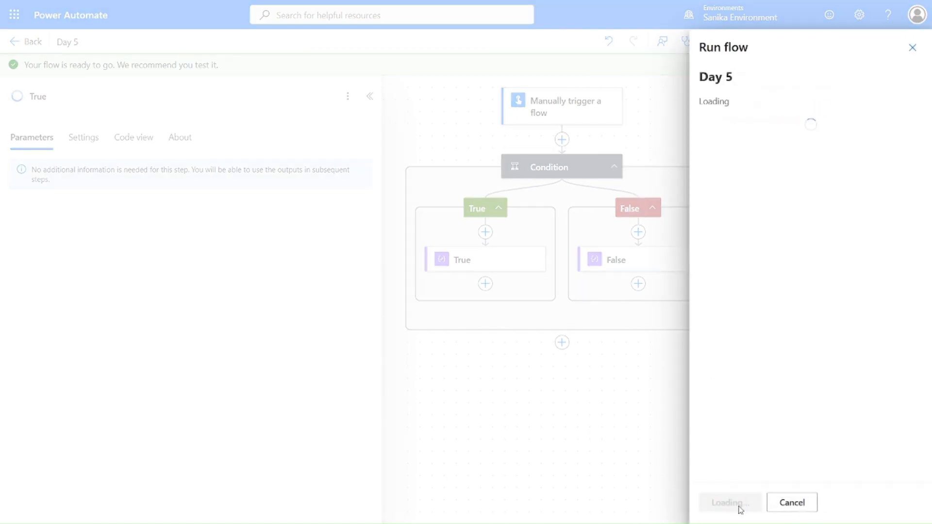
{"action": "left_click", "coordinate": [740, 509]}
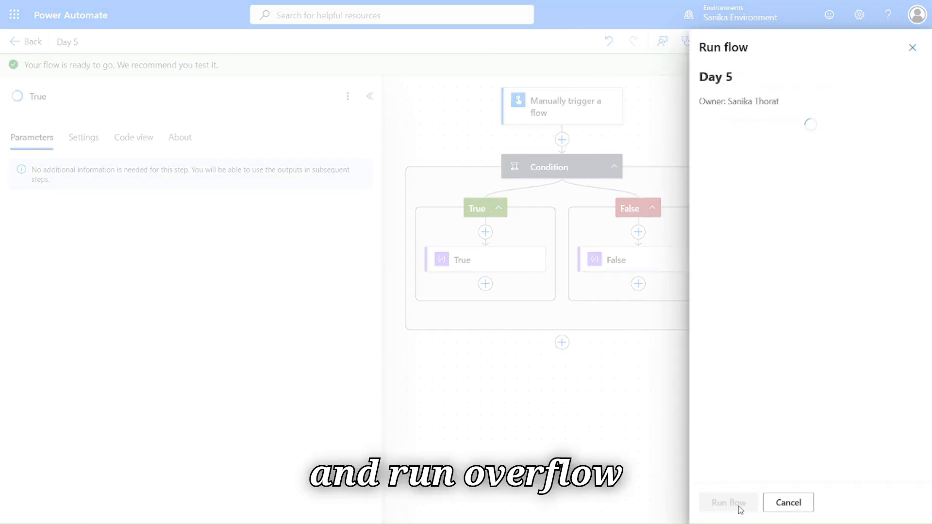
{"action": "left_click", "coordinate": [738, 505]}
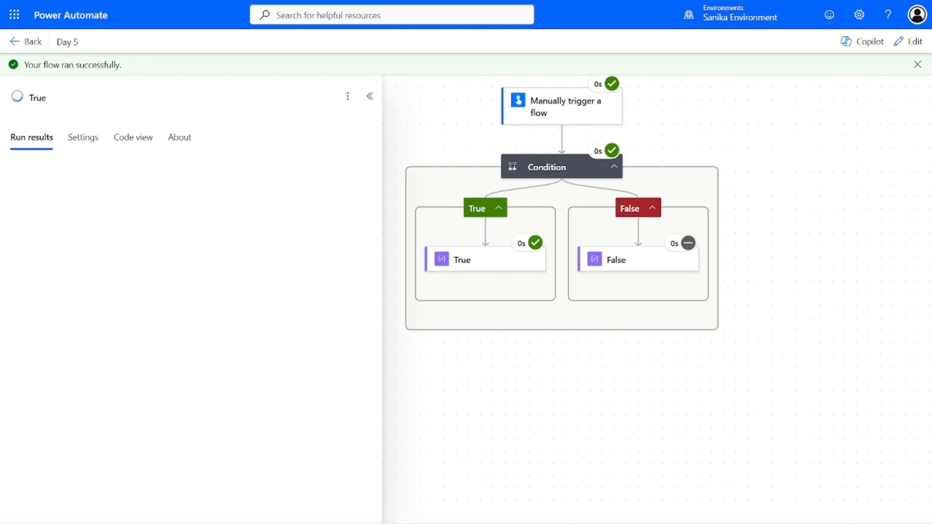
Reopen the flow for editing and add a Compose data operation below the whole condition block.
{"action": "left_click", "coordinate": [915, 54]}
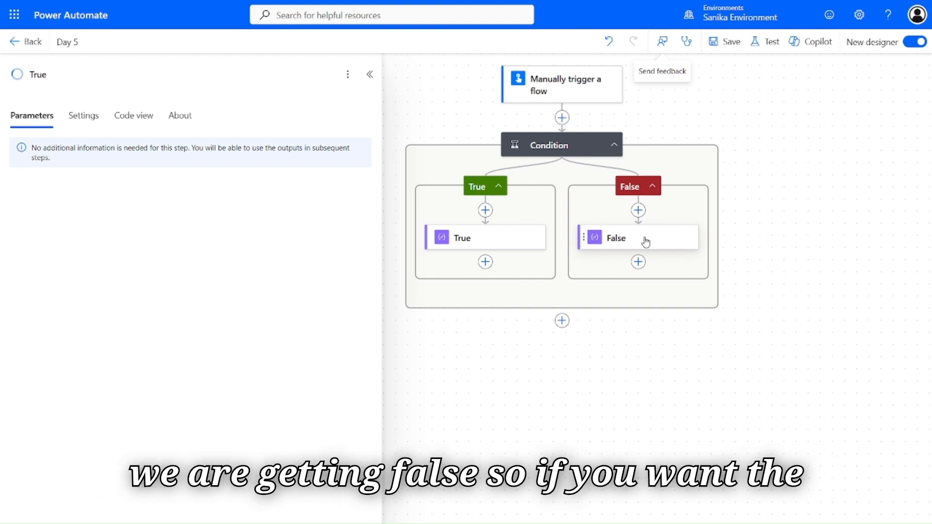
{"action": "left_click", "coordinate": [562, 322]}
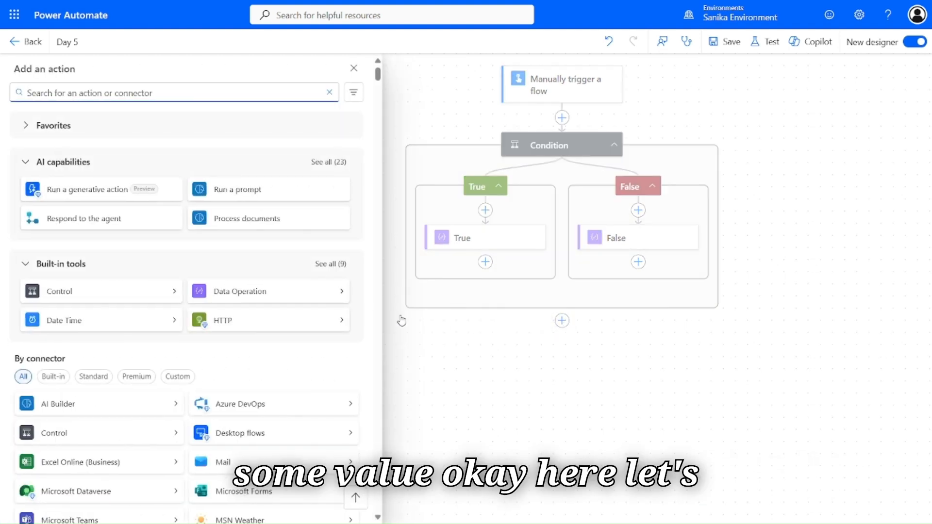
{"action": "left_click", "coordinate": [336, 294]}
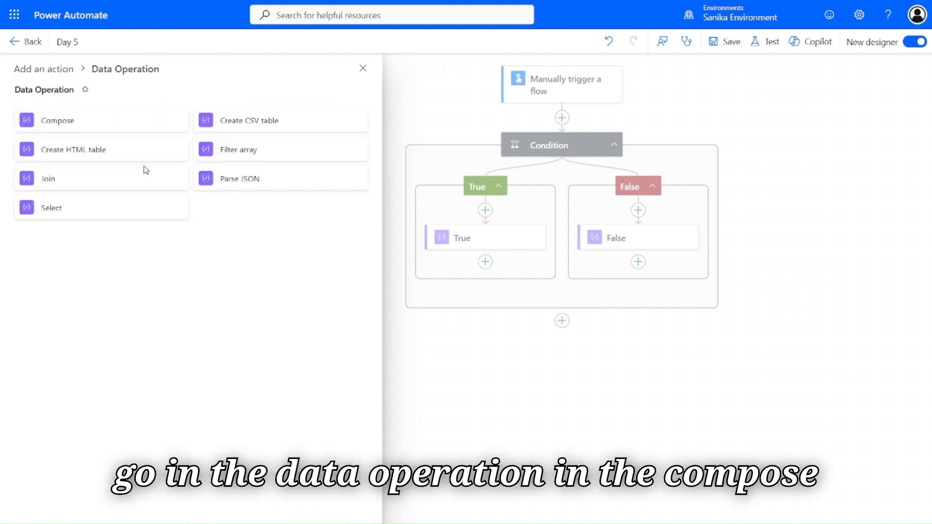
{"action": "left_click", "coordinate": [120, 119]}
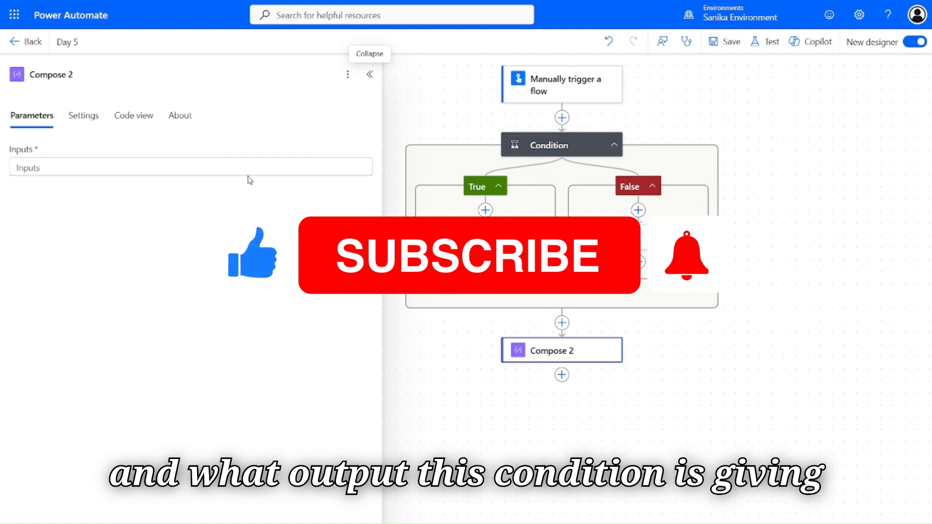
Examine the dynamic content offered for the final Compose action's inputs and review the True action's parameters.
{"action": "left_click", "coordinate": [243, 169]}
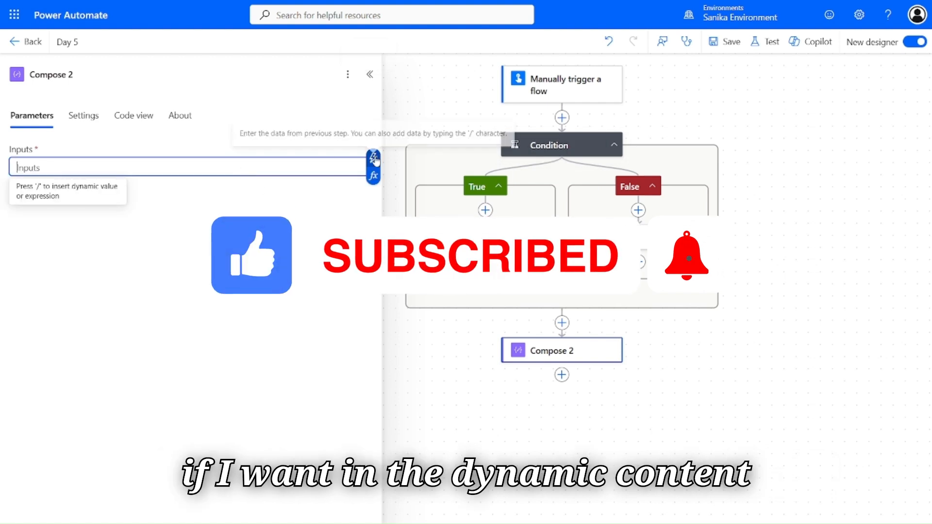
{"action": "left_click", "coordinate": [374, 158]}
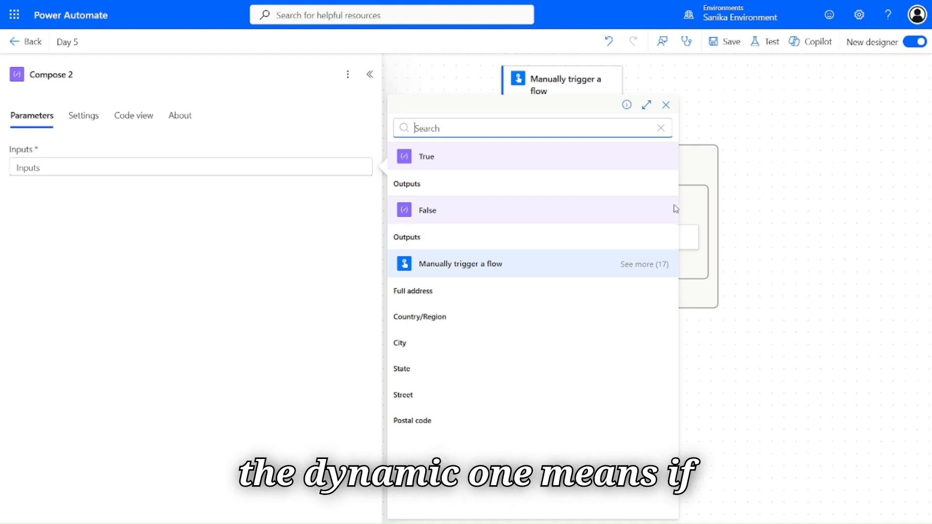
{"action": "left_click", "coordinate": [762, 185]}
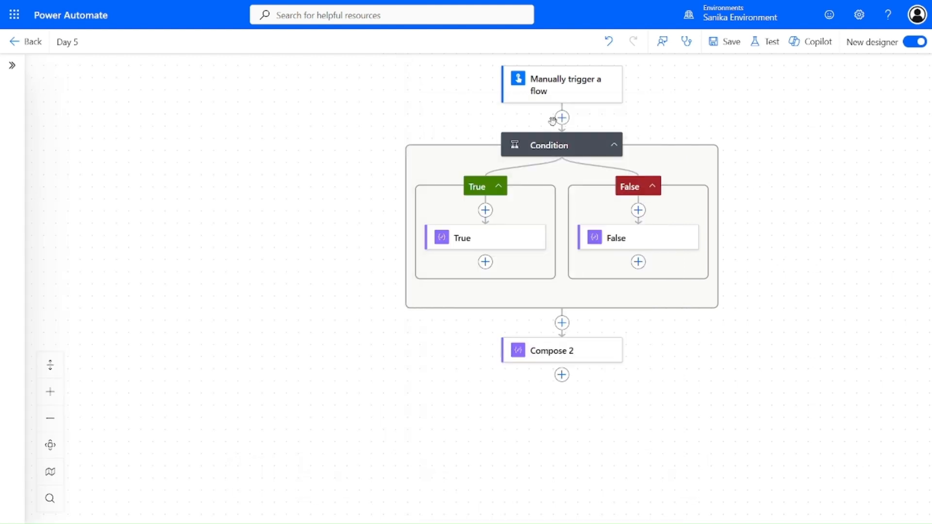
{"action": "left_click", "coordinate": [477, 249]}
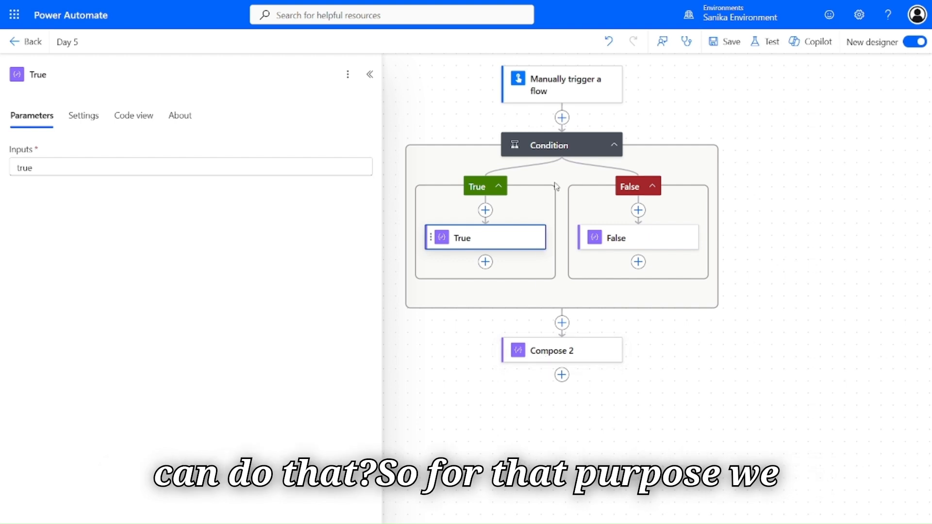
Insert an Initialize variable action between the manual trigger and the condition.
{"action": "left_click", "coordinate": [562, 119]}
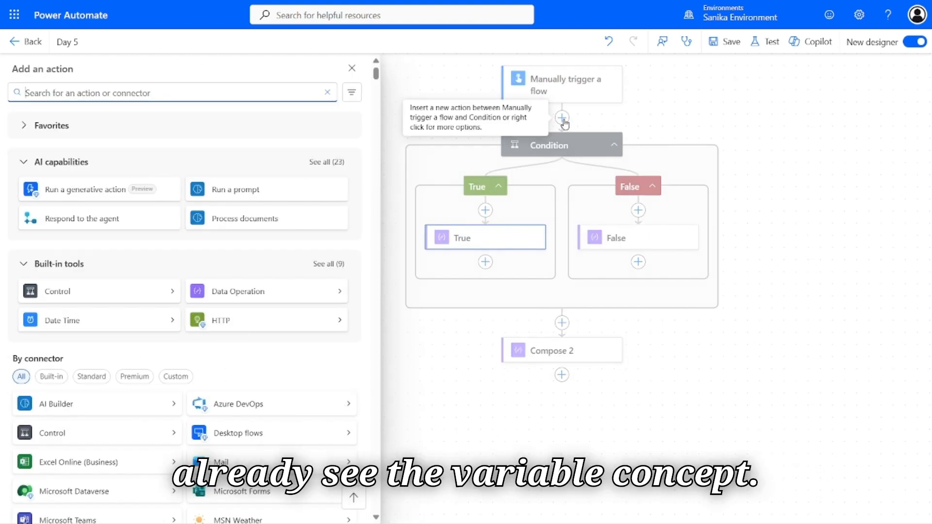
{"action": "scroll", "coordinate": [280, 279], "scroll_direction": "down", "scroll_amount": 2}
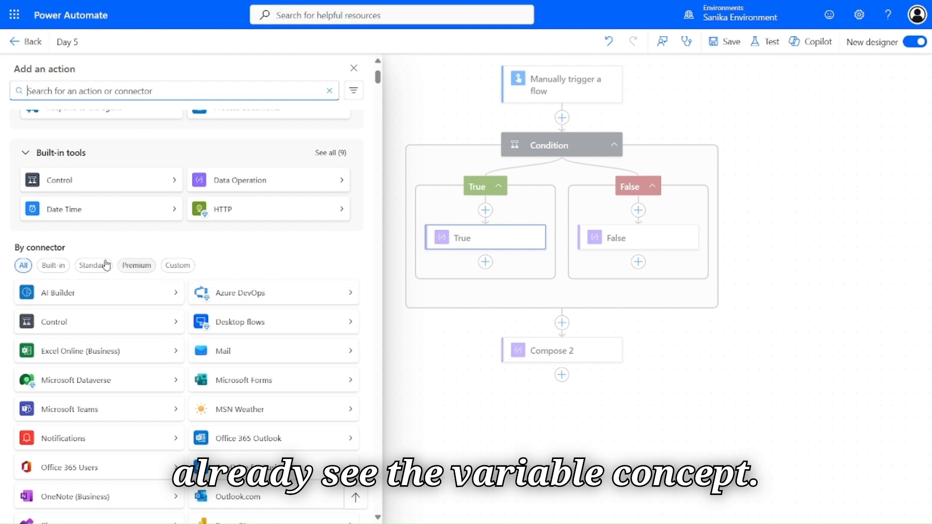
{"action": "left_click", "coordinate": [40, 267]}
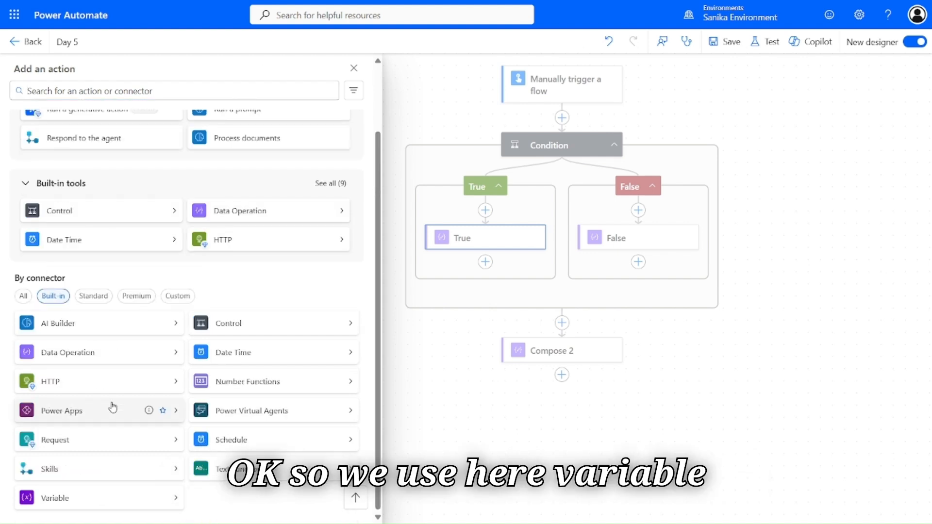
{"action": "left_click", "coordinate": [126, 493]}
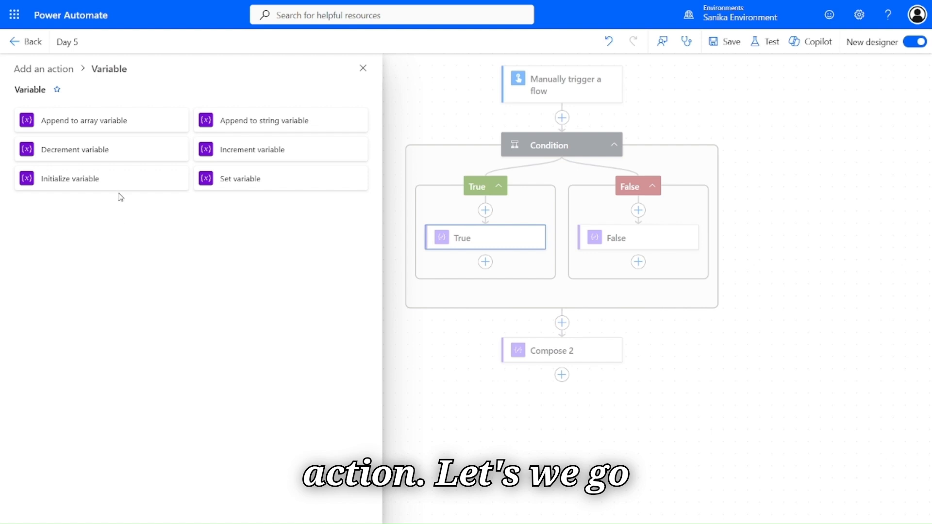
{"action": "left_click", "coordinate": [110, 186]}
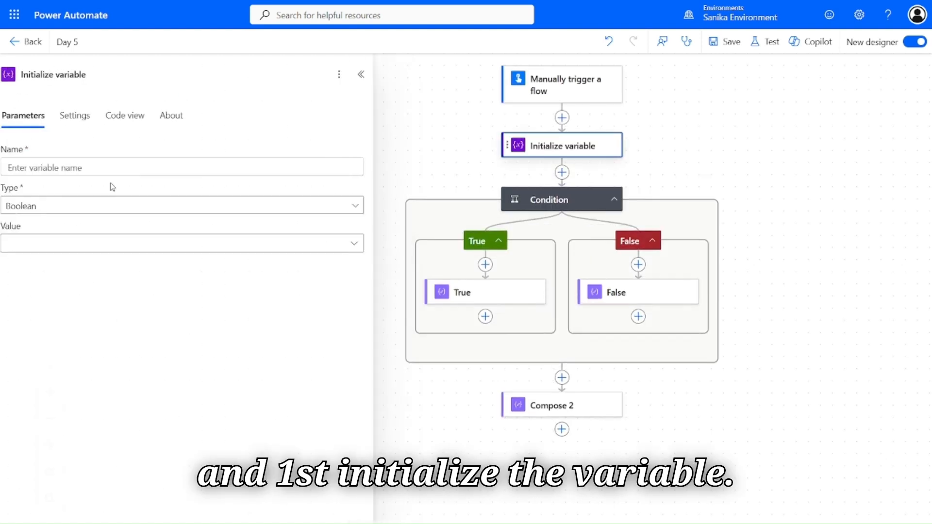
Name the variable VarconditionValue, choose Boolean as its type and leave its initial value empty.
{"action": "left_click", "coordinate": [195, 166]}
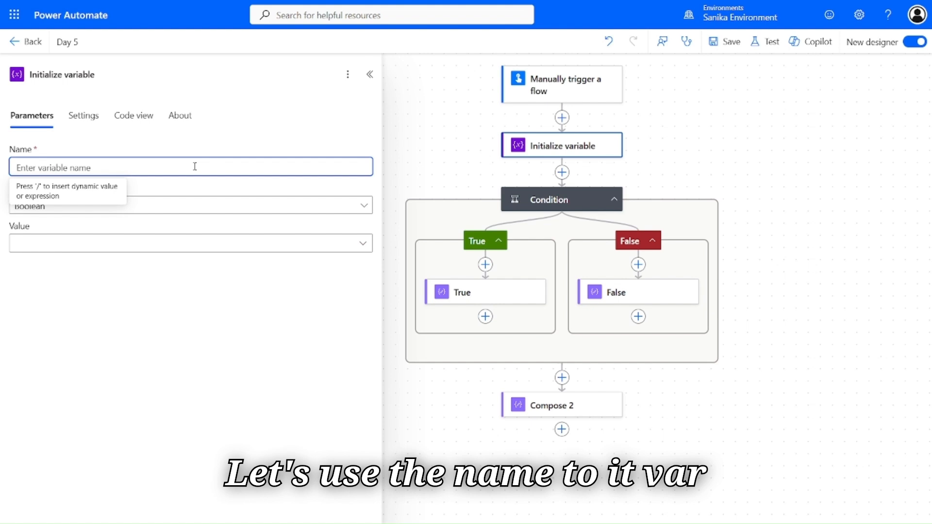
{"action": "type", "text": "Varcondition"}
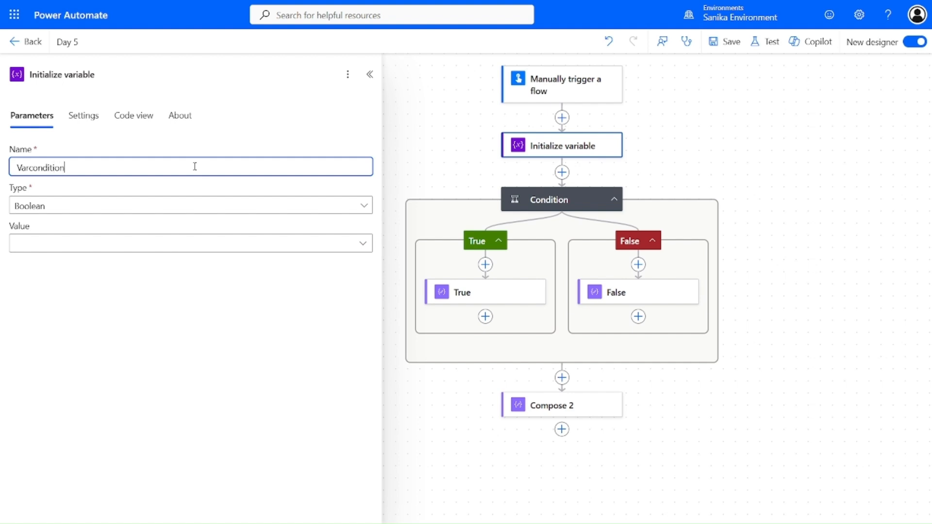
{"action": "type", "text": "Value"}
{"action": "left_click", "coordinate": [143, 212]}
{"action": "left_click", "coordinate": [144, 219]}
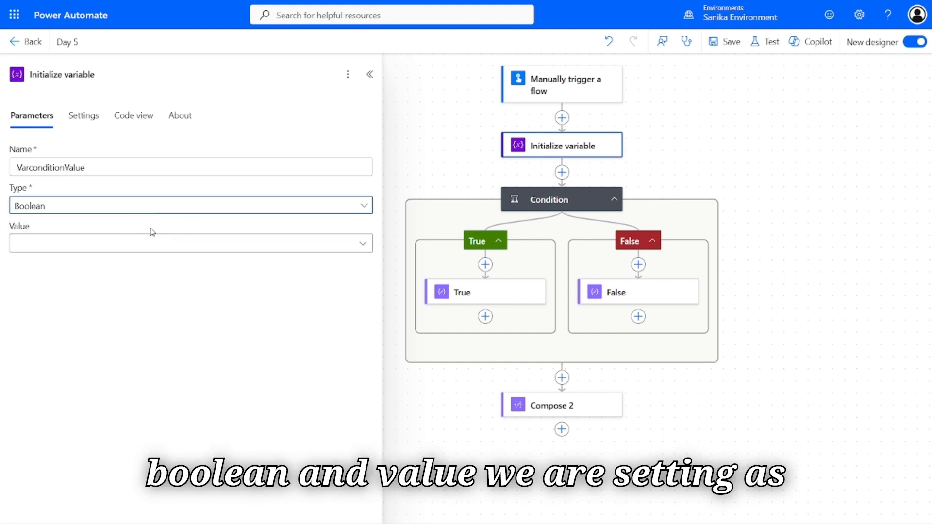
Add a Set variable action after the True Compose action in the condition's True branch.
{"action": "left_click", "coordinate": [485, 317]}
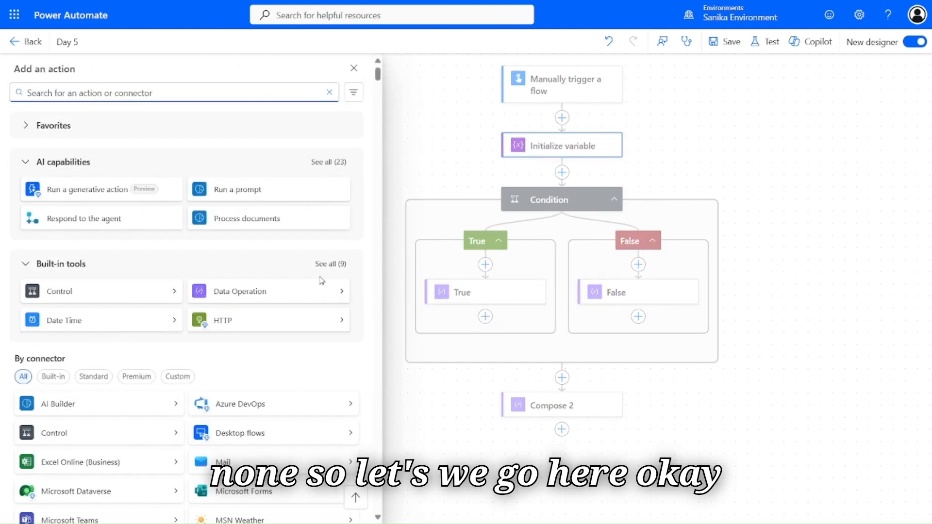
{"action": "scroll", "coordinate": [260, 357], "scroll_direction": "down", "scroll_amount": 2}
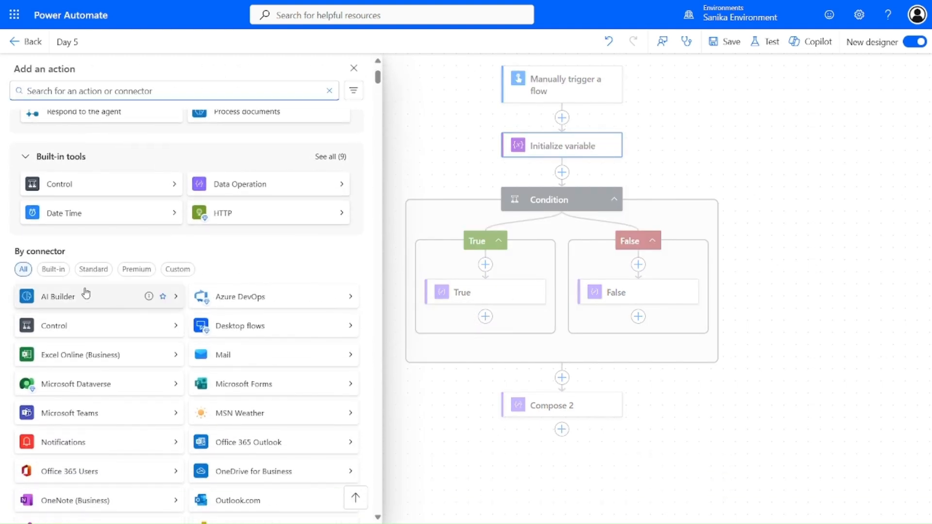
{"action": "left_click", "coordinate": [54, 269]}
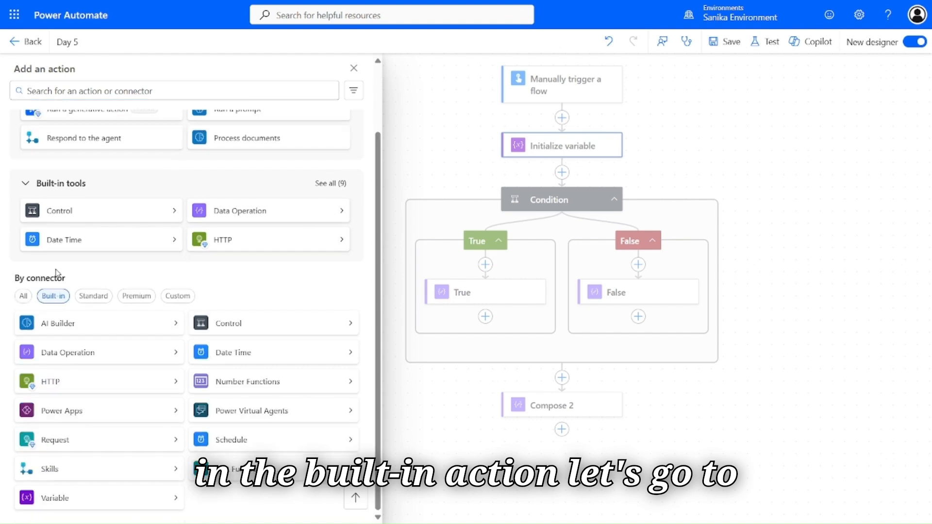
{"action": "left_click", "coordinate": [116, 491]}
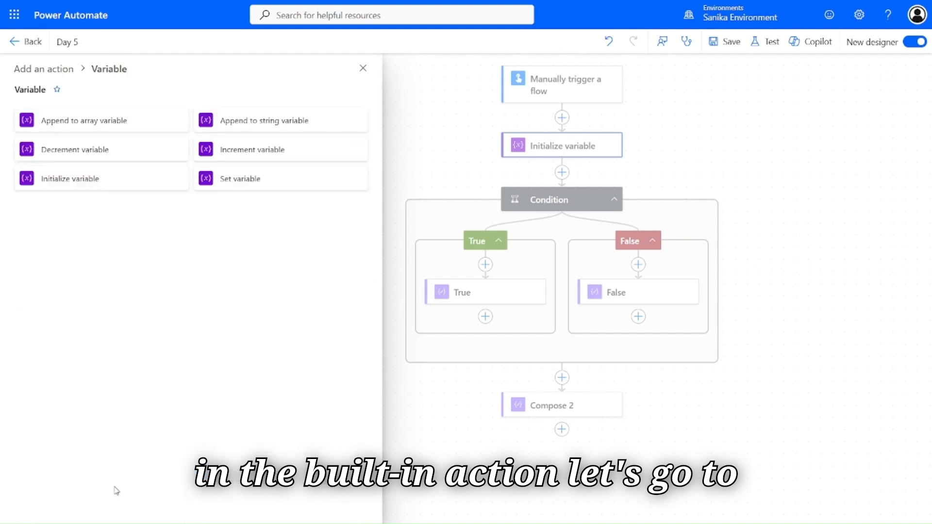
{"action": "left_click", "coordinate": [245, 180]}
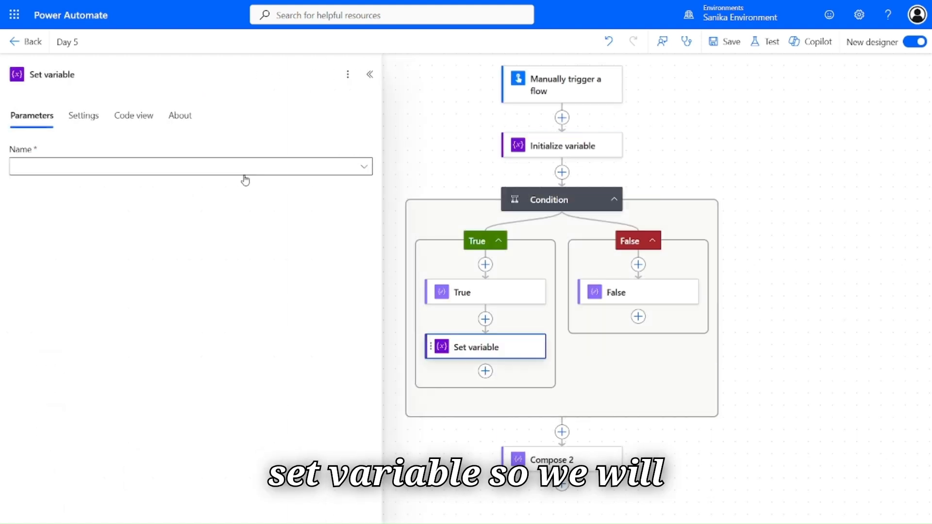
Configure the True branch's Set variable action to assign true to VarconditionValue.
{"action": "left_click", "coordinate": [219, 167]}
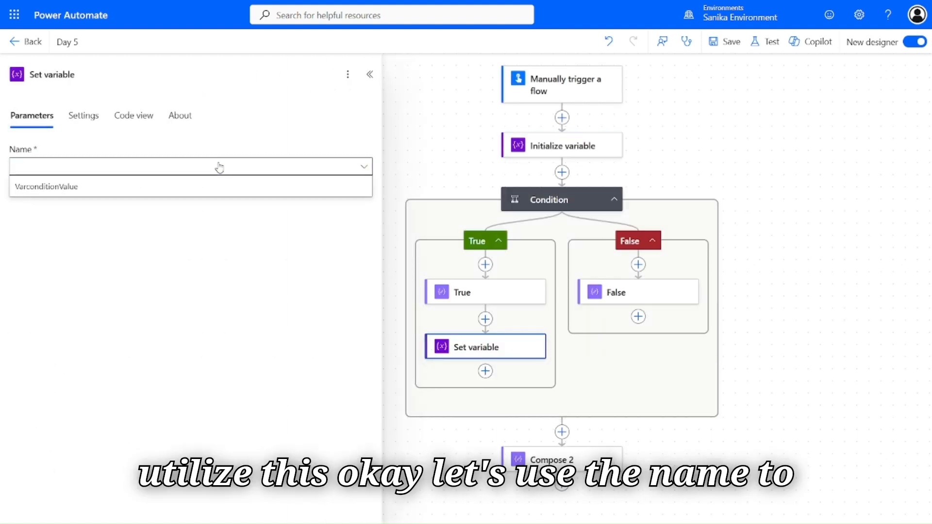
{"action": "left_click", "coordinate": [136, 189]}
{"action": "left_click", "coordinate": [132, 207]}
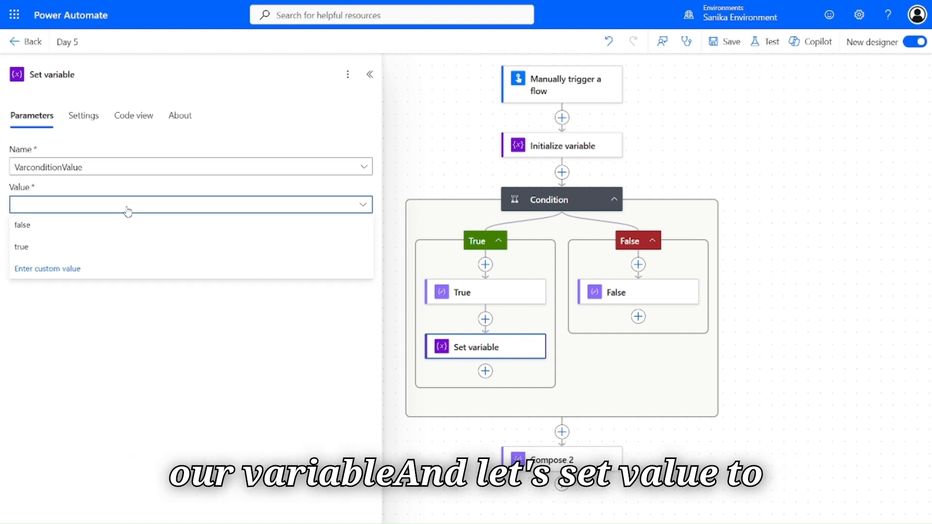
{"action": "left_click", "coordinate": [88, 248]}
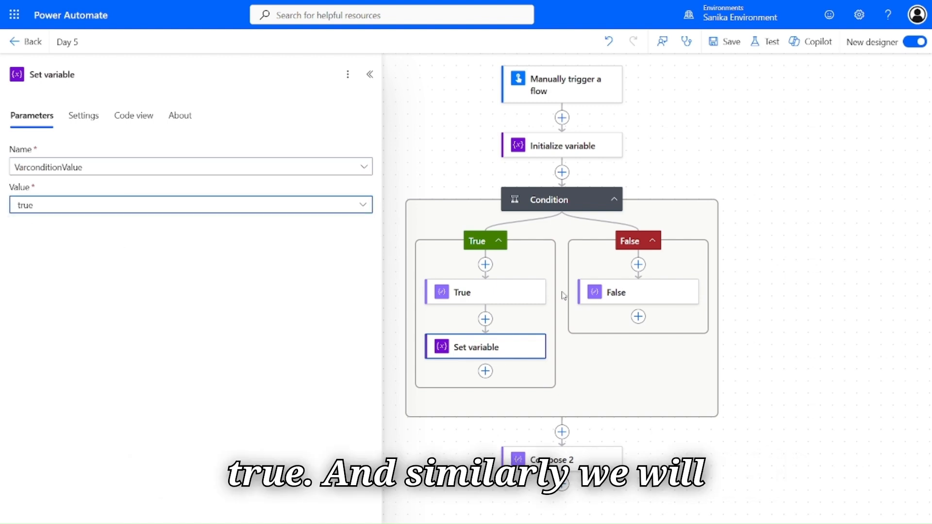
Copy the Set variable action to the False branch after the False action and set the copy's value to false.
{"action": "right_click", "coordinate": [517, 348]}
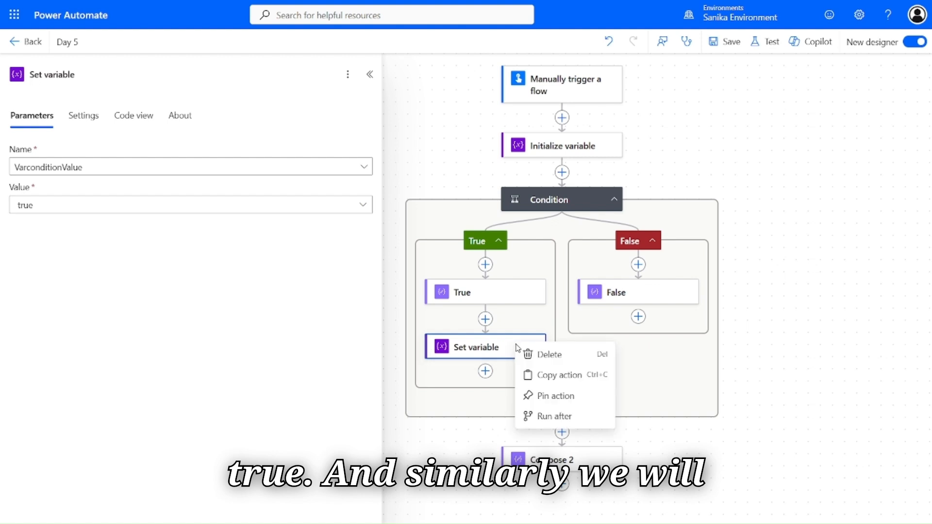
{"action": "left_click", "coordinate": [548, 379]}
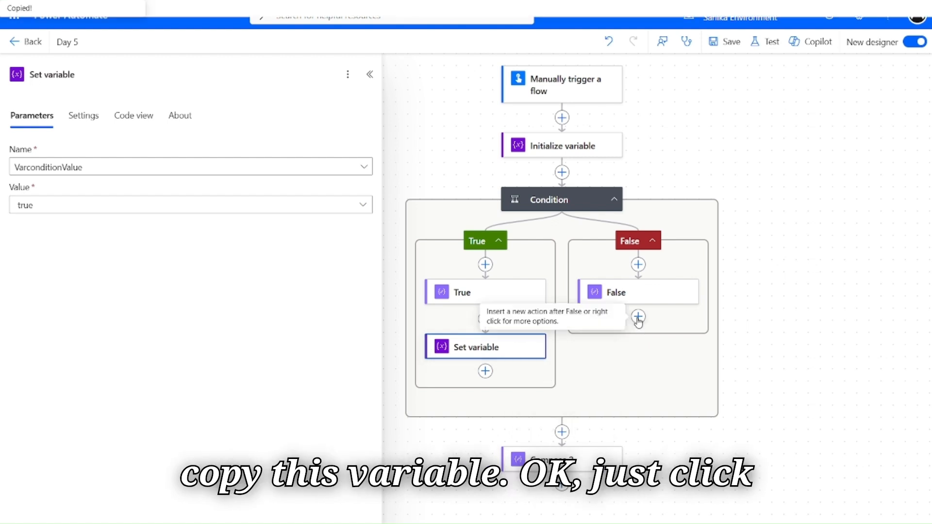
{"action": "left_click", "coordinate": [638, 317]}
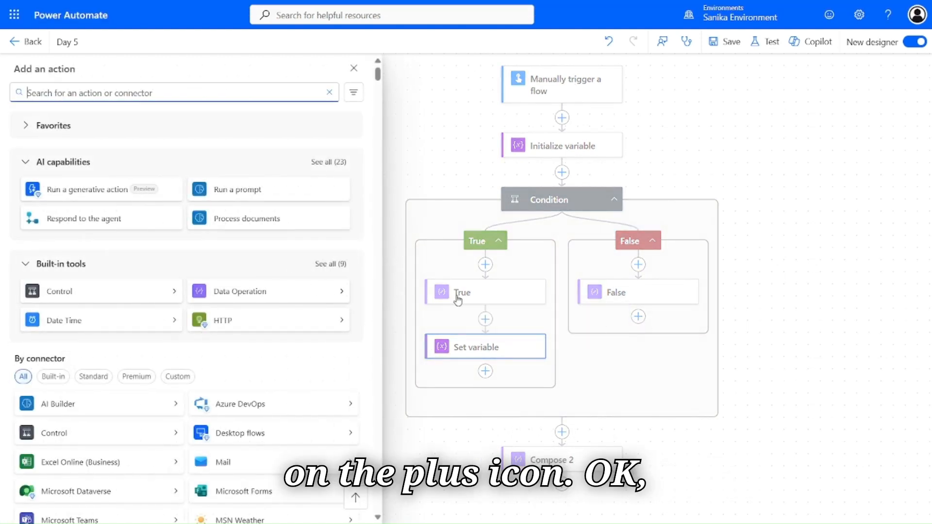
{"action": "left_click", "coordinate": [639, 317]}
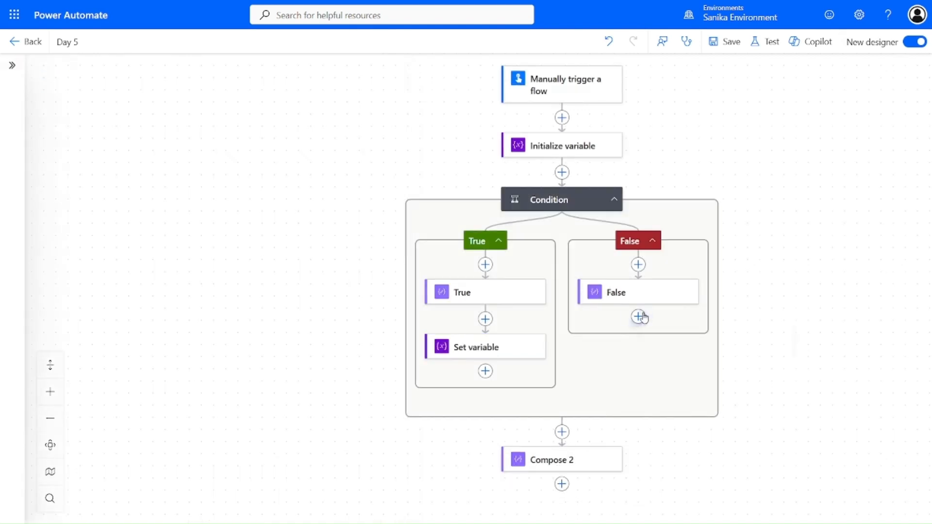
{"action": "left_click", "coordinate": [639, 317]}
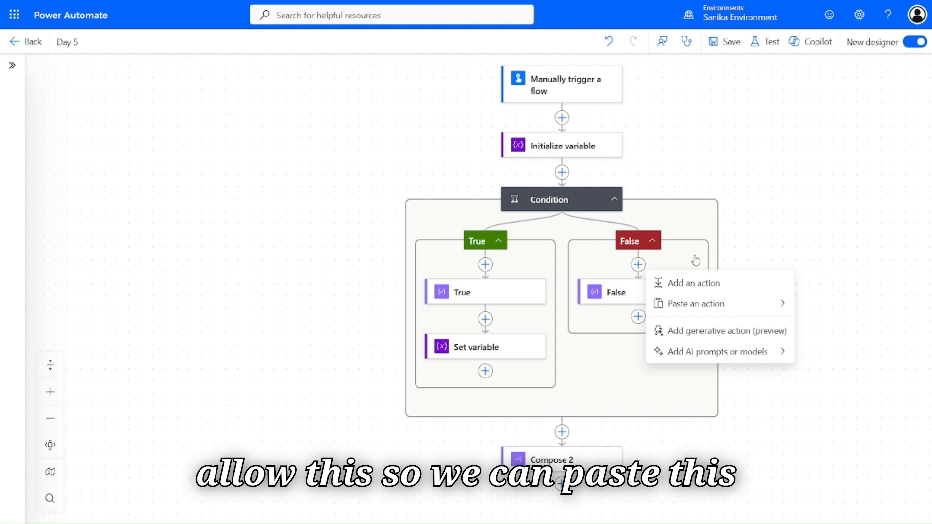
{"action": "mouse_move", "coordinate": [715, 305]}
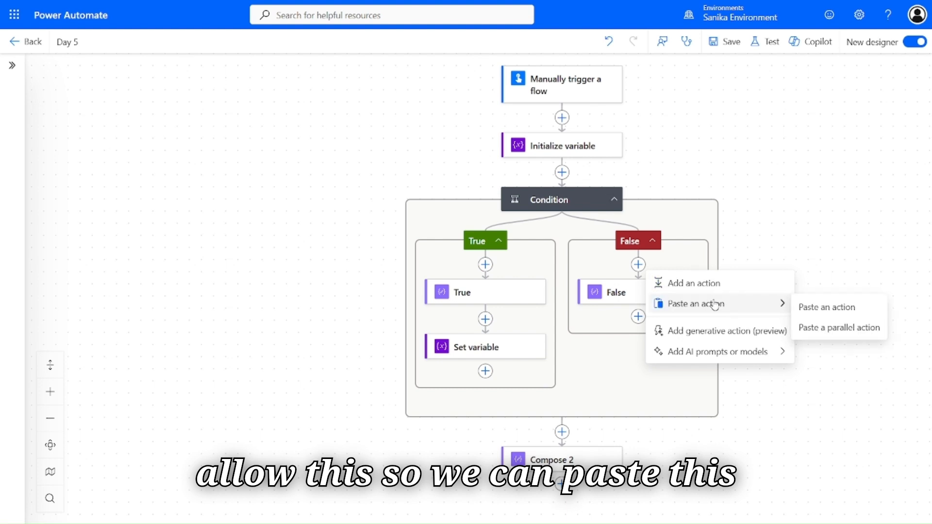
{"action": "left_click", "coordinate": [820, 306]}
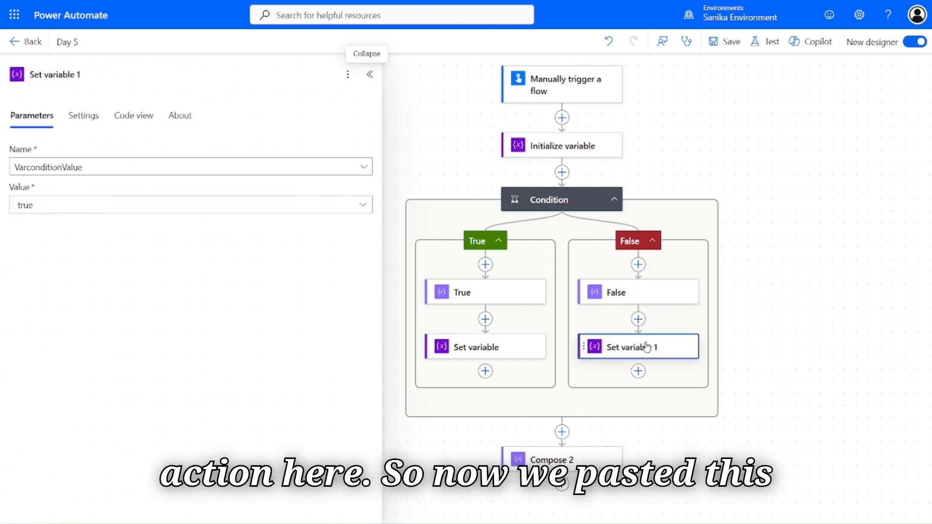
{"action": "left_click", "coordinate": [234, 210]}
{"action": "left_click", "coordinate": [118, 225]}
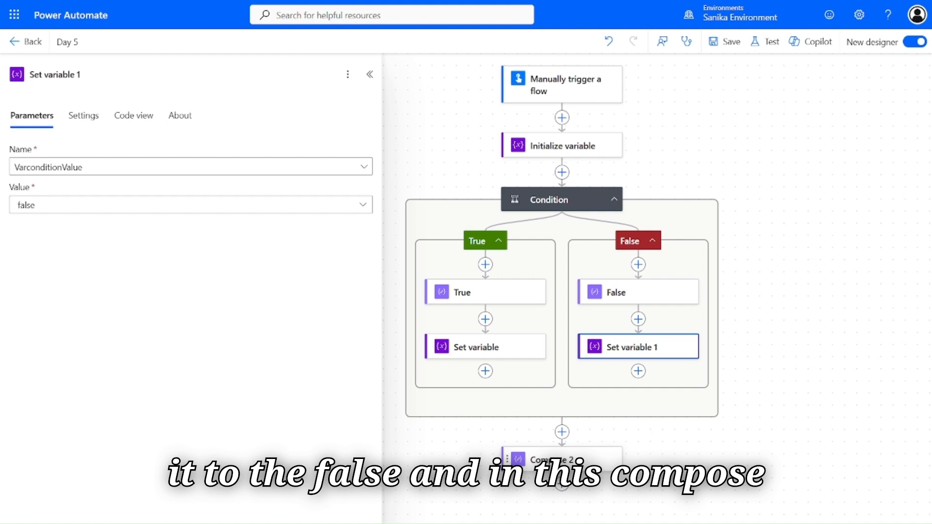
Use the VarconditionValue variable as the inputs of the Compose action below the condition.
{"action": "left_click", "coordinate": [539, 459]}
{"action": "left_click", "coordinate": [99, 166]}
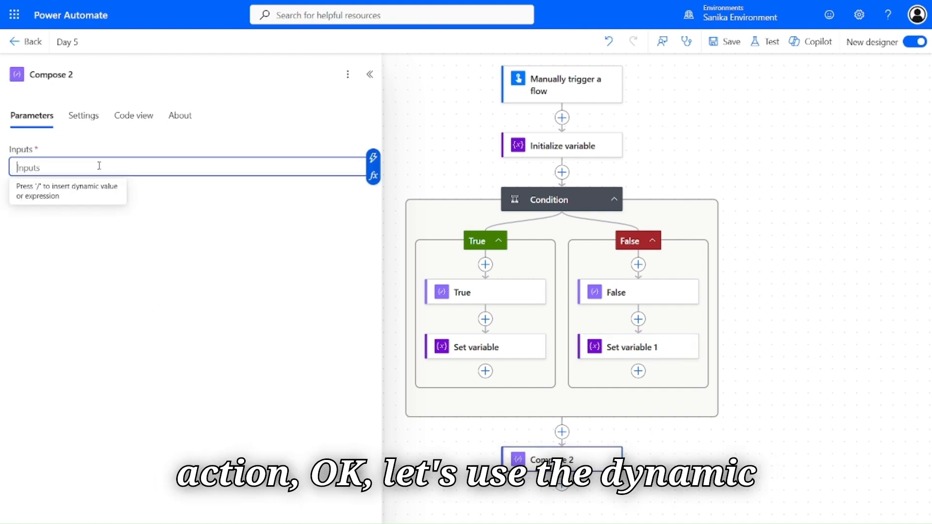
{"action": "left_click", "coordinate": [373, 157]}
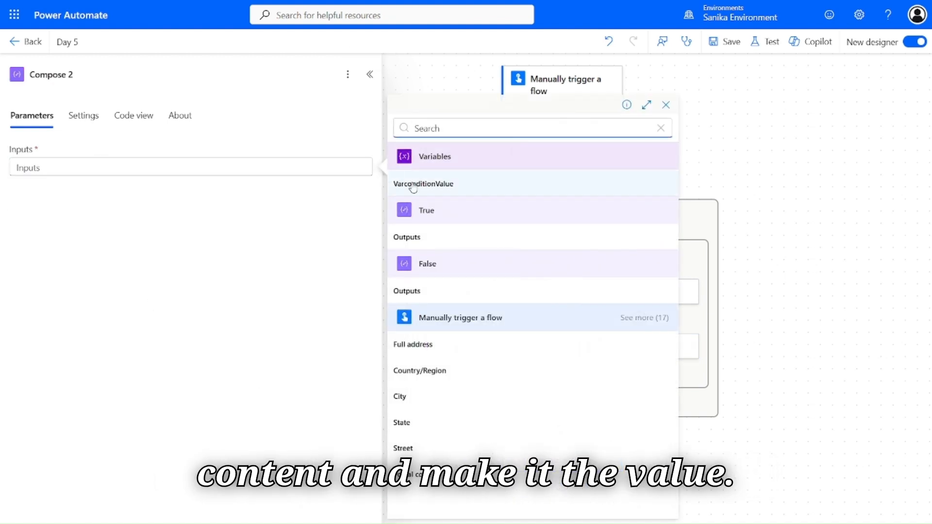
{"action": "left_click", "coordinate": [433, 188]}
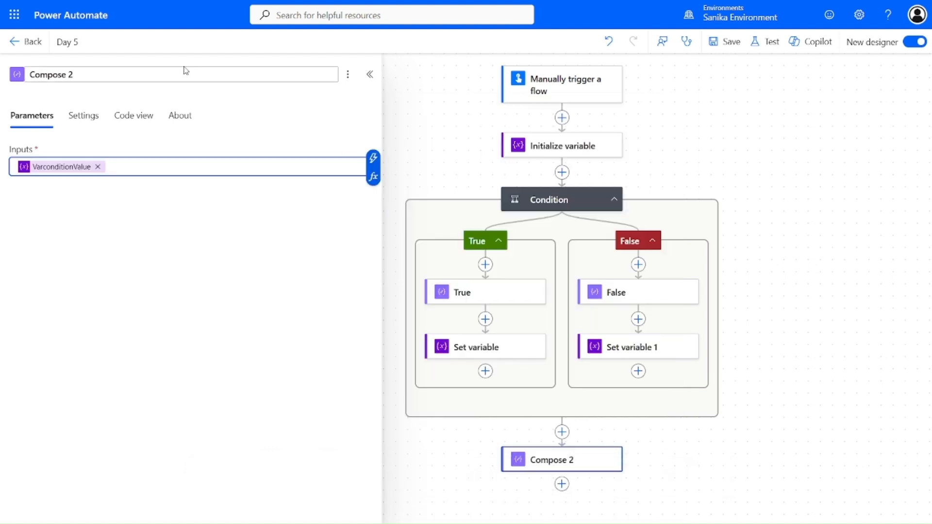
Rename the Compose 2 action below the condition as OutputOfCondition and save the flow.
{"action": "triple_click", "coordinate": [152, 74]}
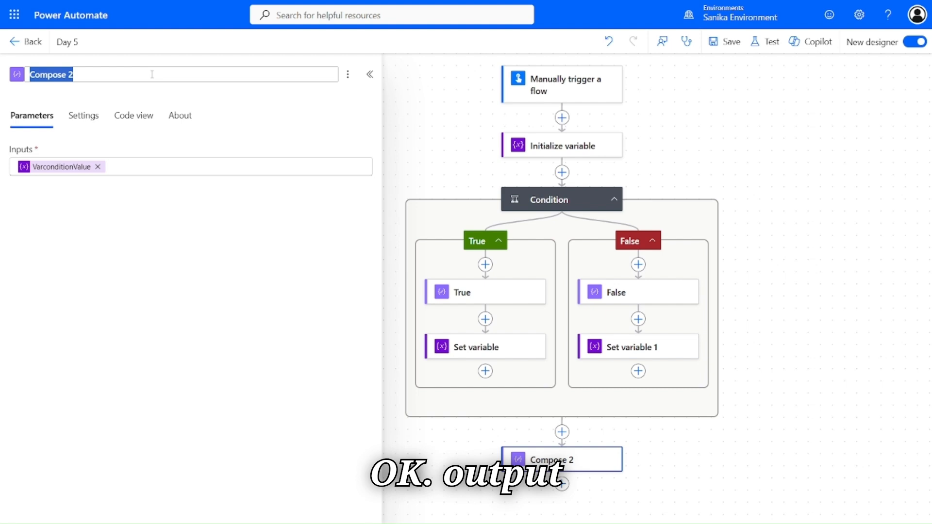
{"action": "type", "text": "Outpu"}
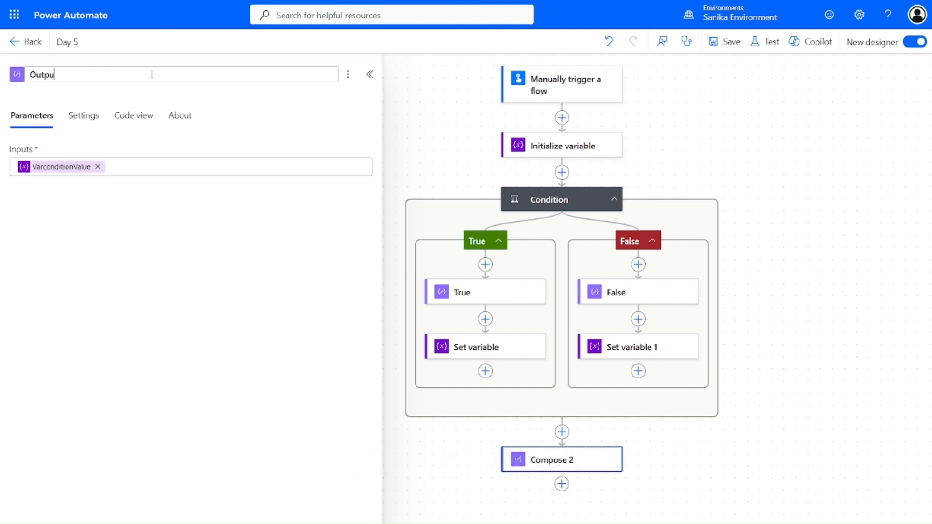
{"action": "type", "text": "tOf"}
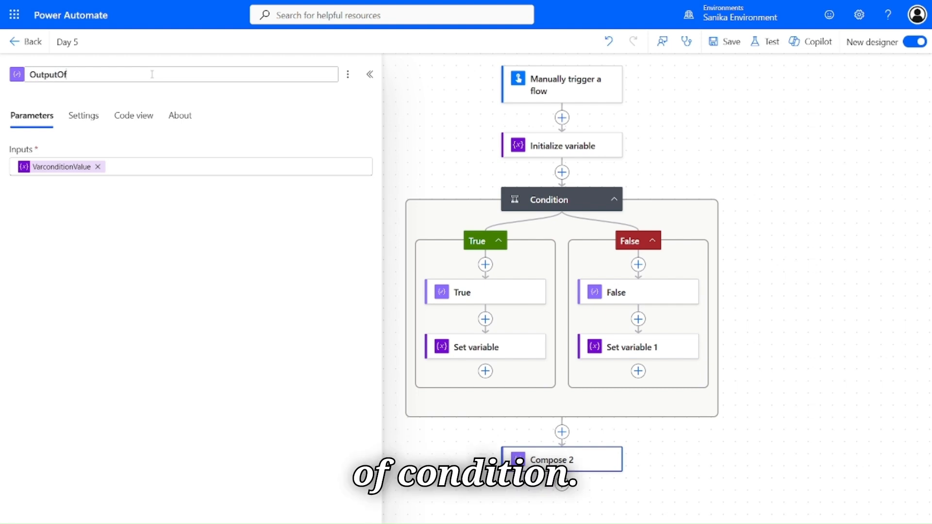
{"action": "type", "text": "C"}
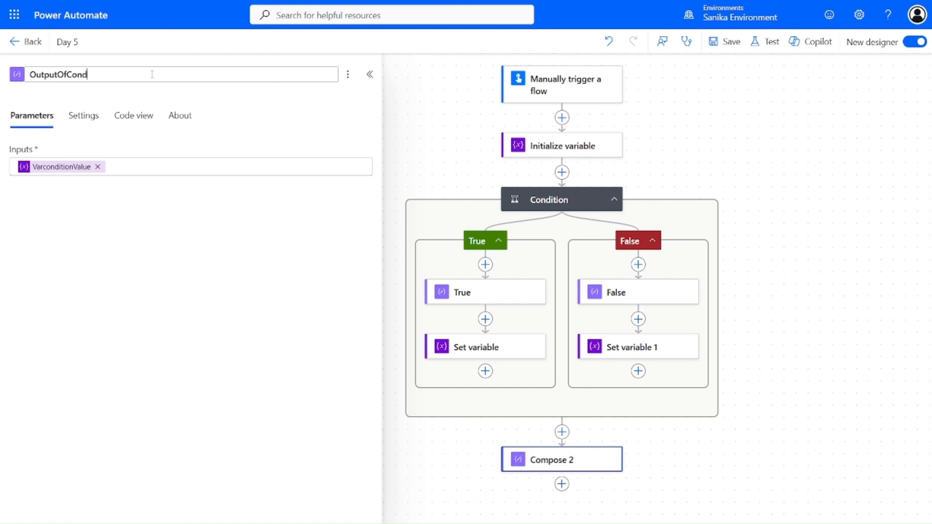
{"action": "type", "text": "ondition"}
{"action": "left_click", "coordinate": [618, 60]}
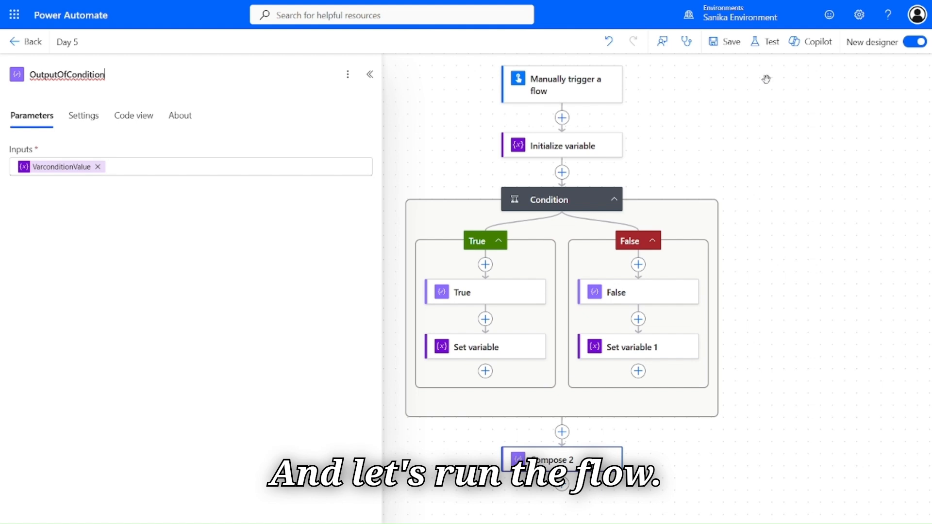
{"action": "left_click", "coordinate": [730, 42]}
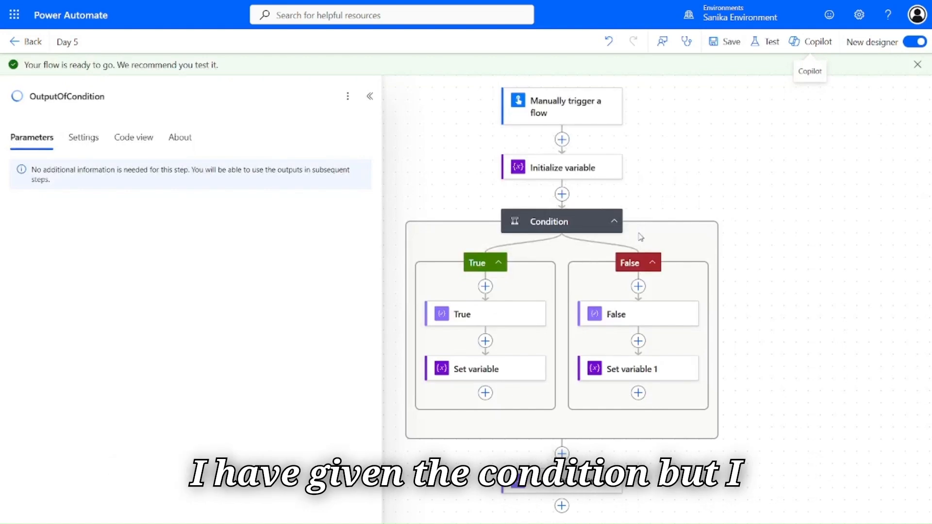
Run the flow as a manual test and inspect the run results of the OutputOfCondition action.
{"action": "scroll", "coordinate": [589, 329], "scroll_direction": "down", "scroll_amount": 1}
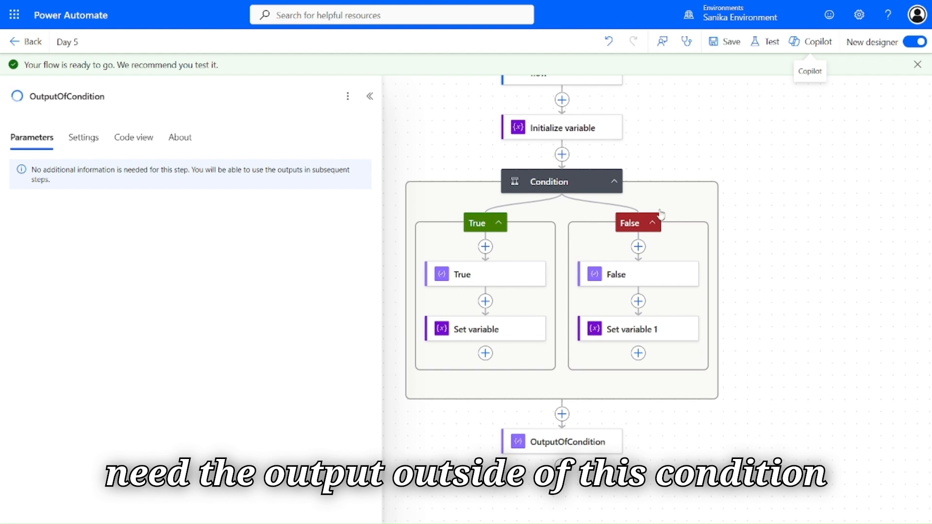
{"action": "left_click", "coordinate": [765, 47]}
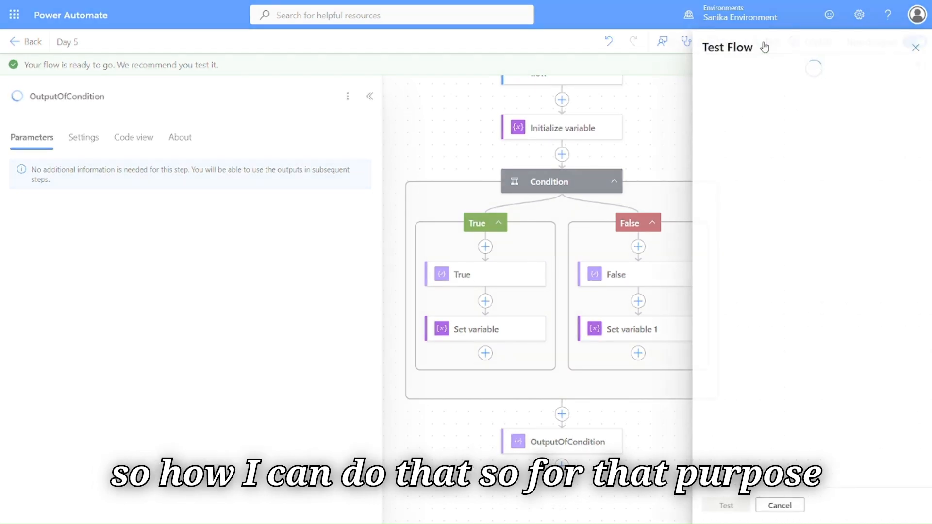
{"action": "left_click", "coordinate": [746, 85]}
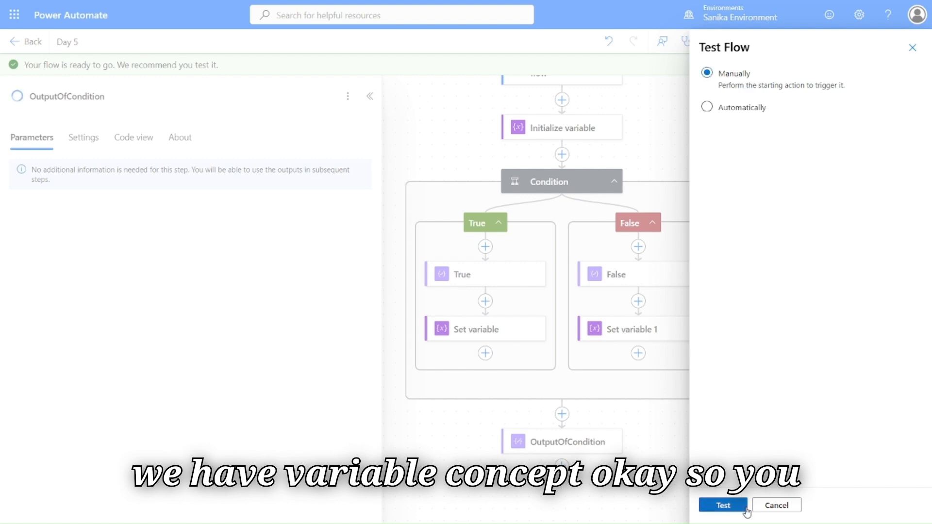
{"action": "left_click", "coordinate": [745, 507]}
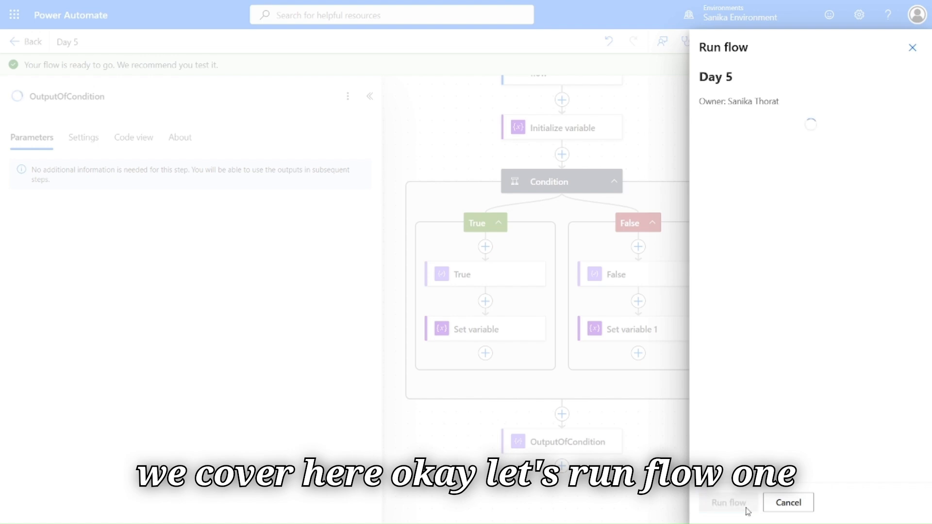
{"action": "left_click", "coordinate": [746, 510]}
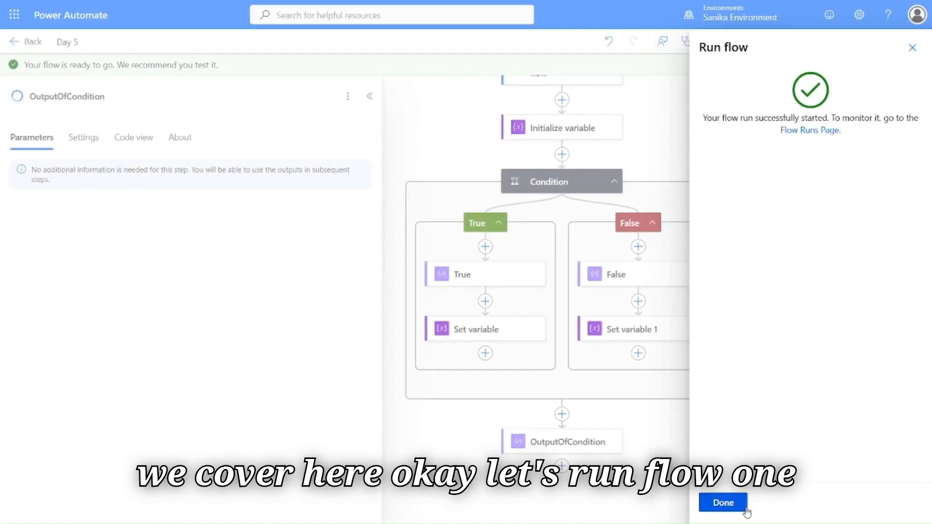
{"action": "left_click", "coordinate": [745, 507]}
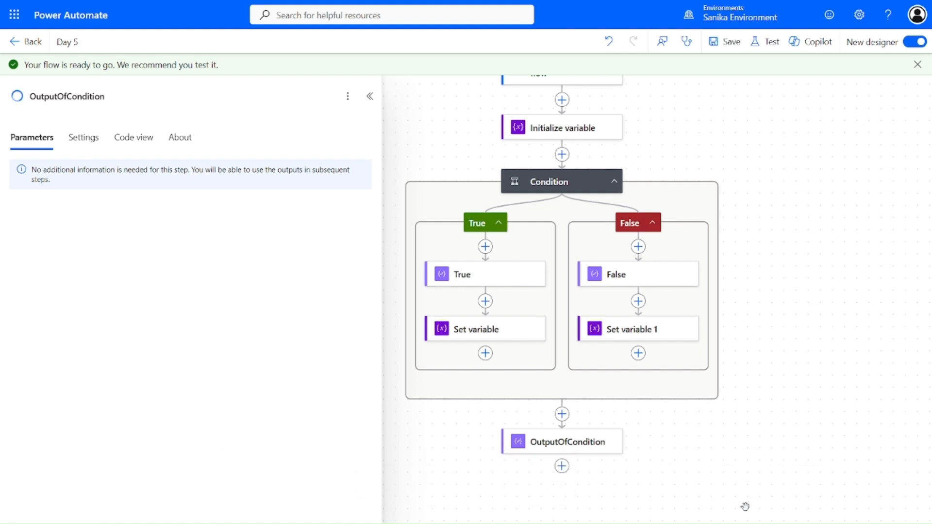
{"action": "left_click", "coordinate": [573, 450]}
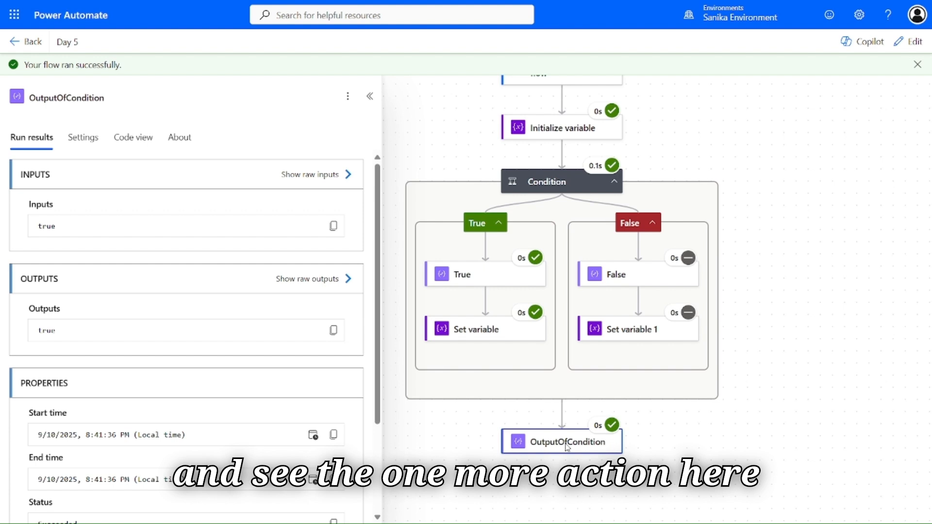
Return the flow to editing and review the comparison operators available in the Condition's expression.
{"action": "left_click", "coordinate": [917, 64]}
{"action": "left_click", "coordinate": [911, 44]}
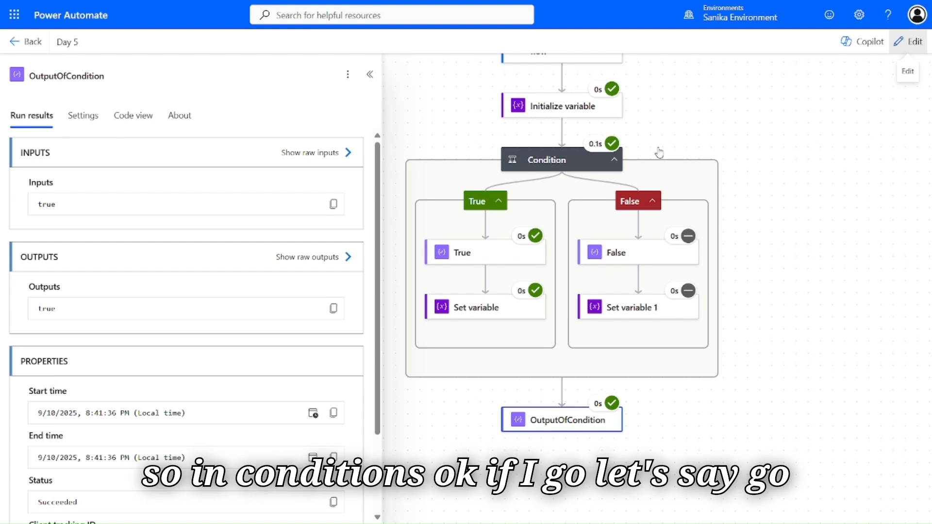
{"action": "left_click", "coordinate": [560, 159]}
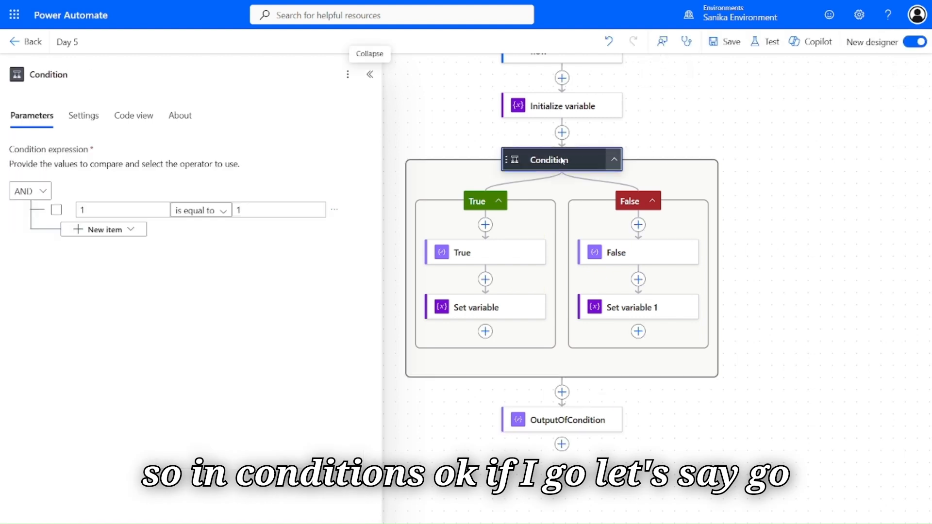
{"action": "left_click", "coordinate": [209, 210]}
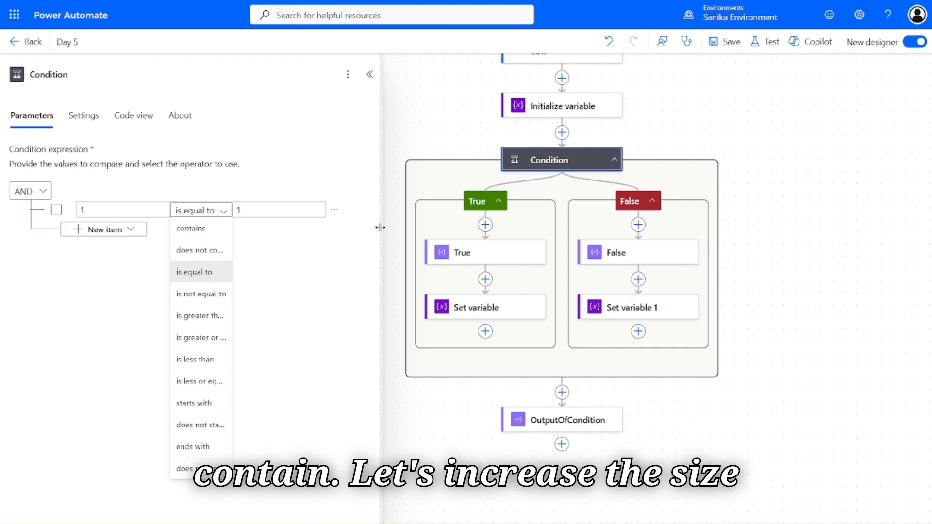
{"action": "left_click_drag", "start_coordinate": [380, 228], "coordinate": [455, 241]}
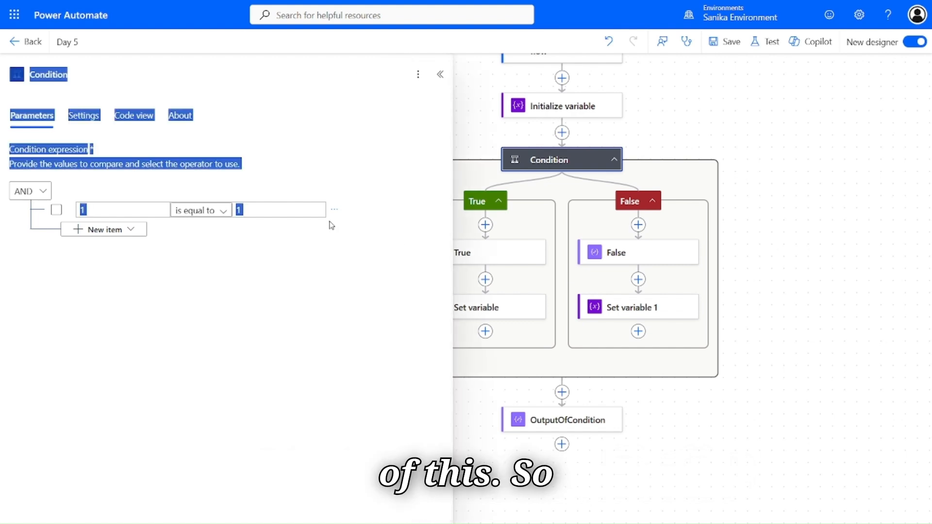
{"action": "left_click", "coordinate": [205, 209]}
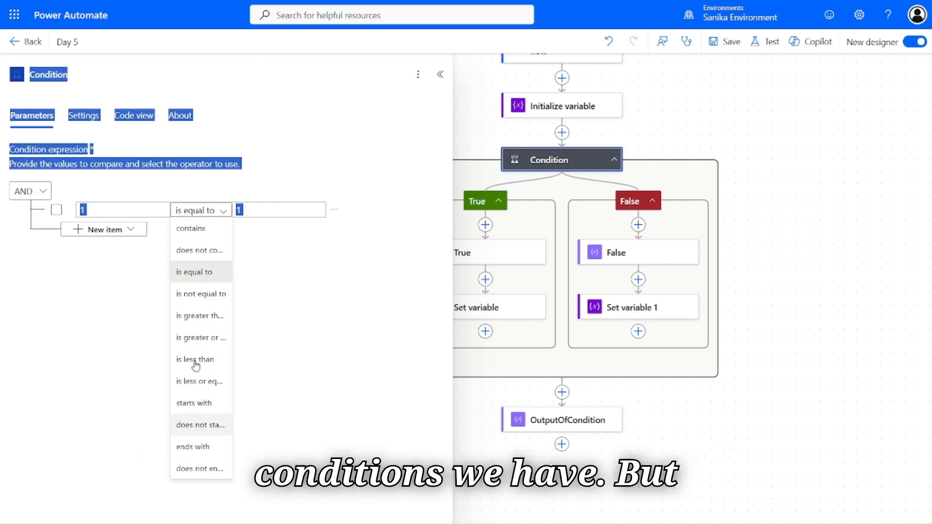
{"action": "left_click", "coordinate": [244, 318]}
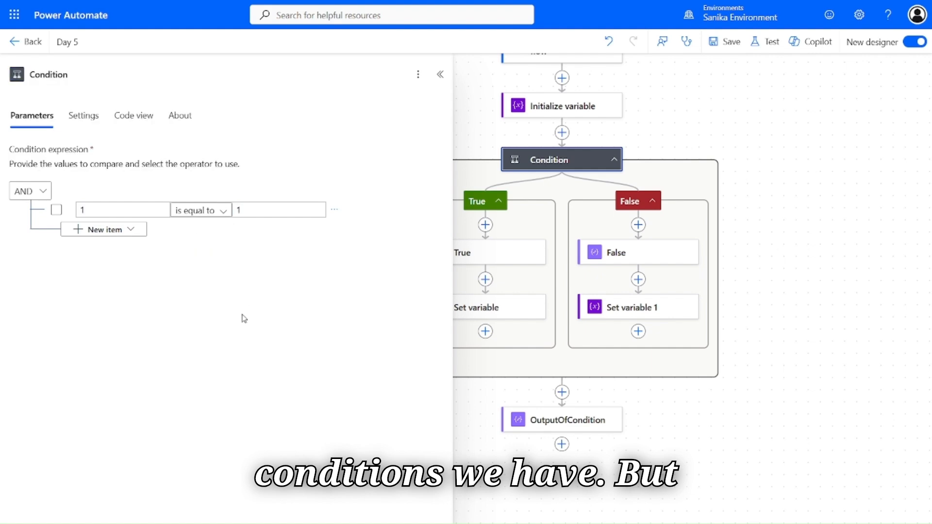
Add a Switch control action below the OutputOfCondition action.
{"action": "left_click", "coordinate": [563, 445]}
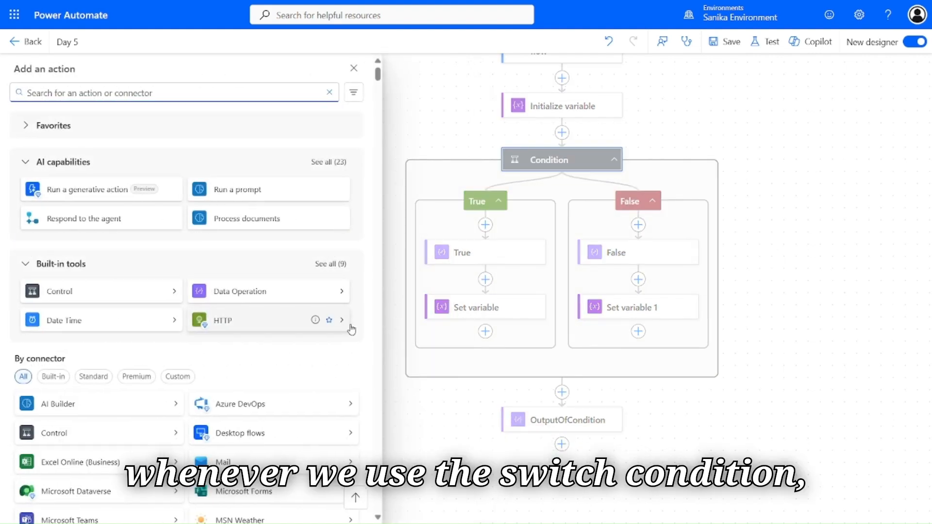
{"action": "left_click", "coordinate": [176, 435]}
{"action": "left_click", "coordinate": [100, 181]}
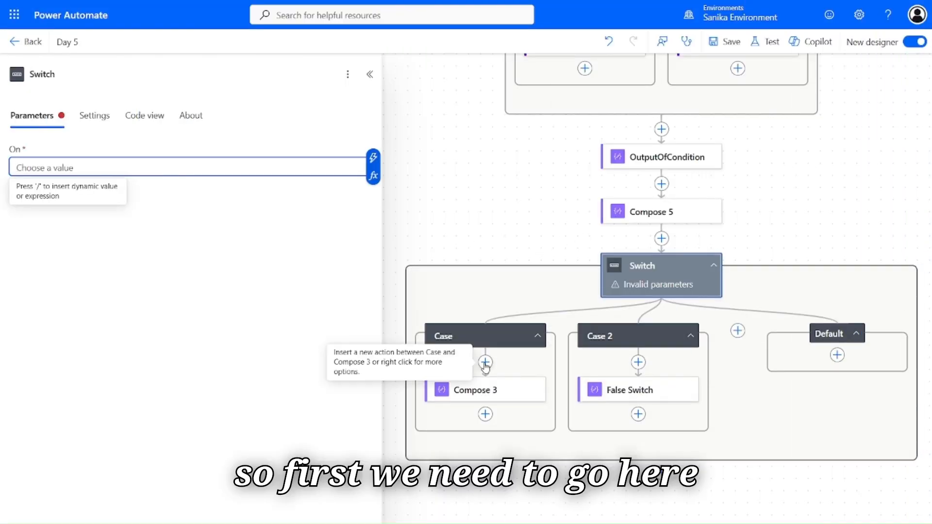
Set the Equals value of the Switch's first case to 1.
{"action": "left_click", "coordinate": [474, 342]}
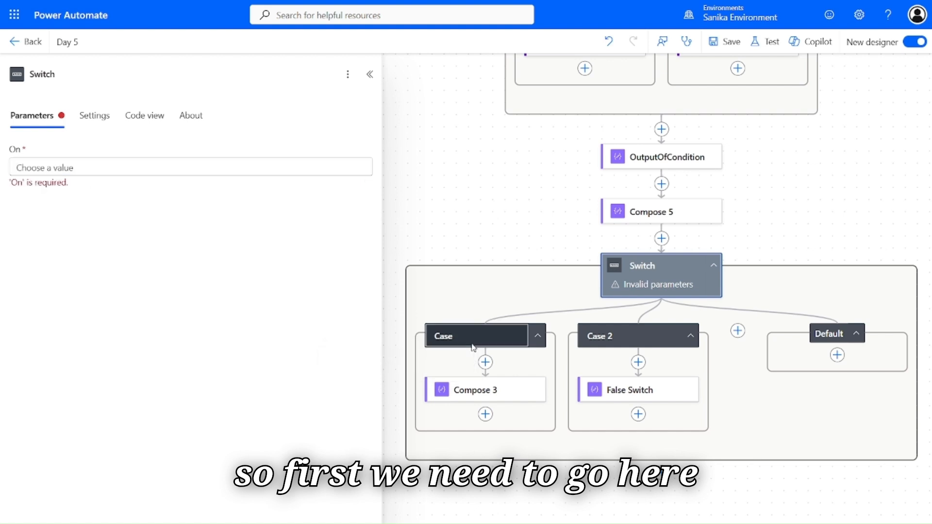
{"action": "left_click", "coordinate": [95, 171]}
{"action": "key", "text": "ctrl+a"}
{"action": "key", "text": "BackSpace"}
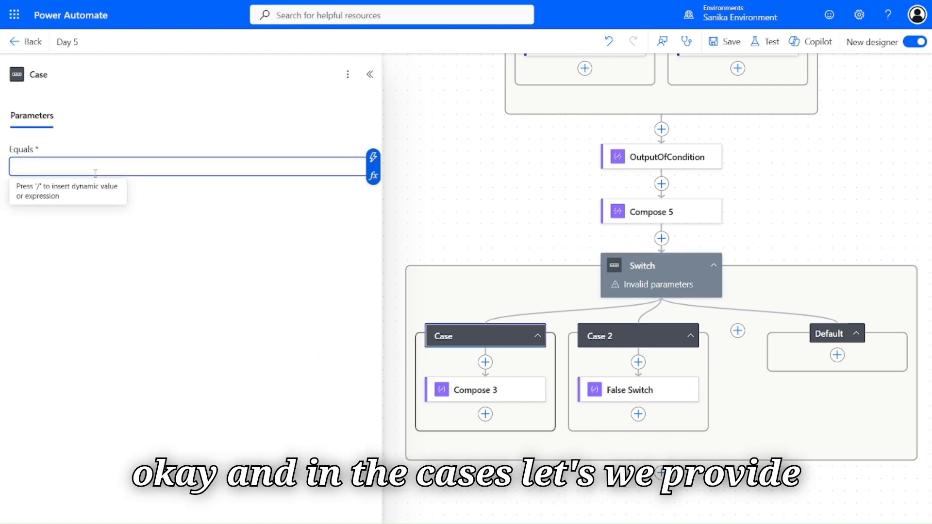
{"action": "type", "text": "1"}
Replace the Equals value of the Switch's Case 2 with 2.
{"action": "left_click", "coordinate": [621, 337]}
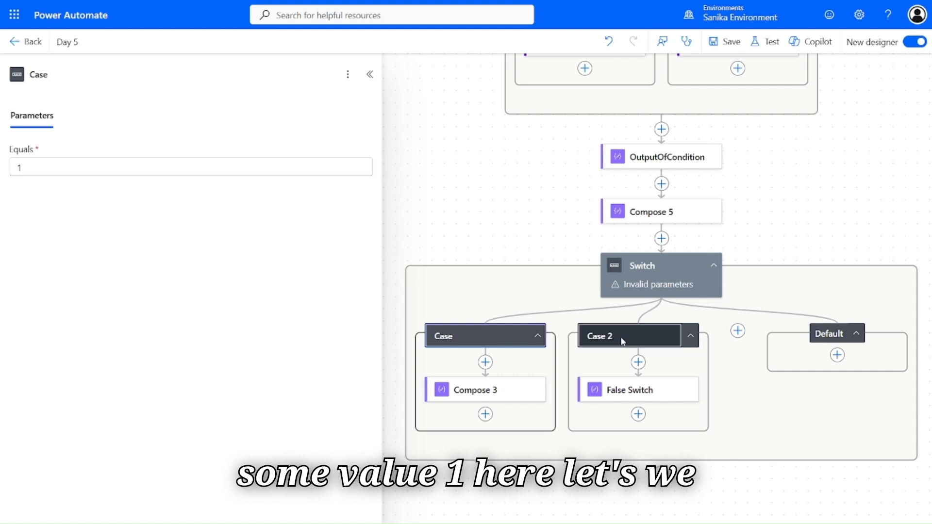
{"action": "left_click", "coordinate": [66, 166]}
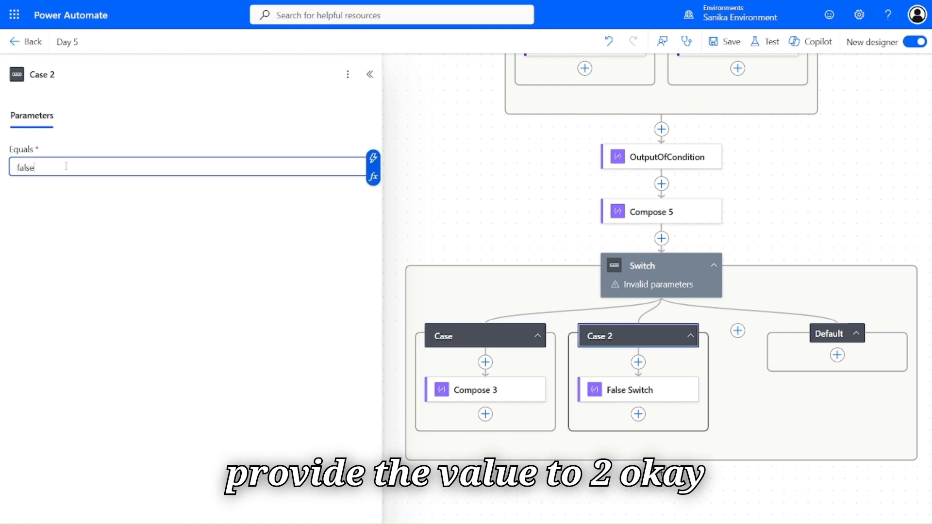
{"action": "key", "text": "BackSpace"}
{"action": "key", "text": "BackSpace"}
{"action": "key", "text": "BackSpace"}
{"action": "type", "text": "2"}
Set the inputs of the Compose 5 action above the Switch to 1 and try to save the flow.
{"action": "left_click", "coordinate": [649, 211]}
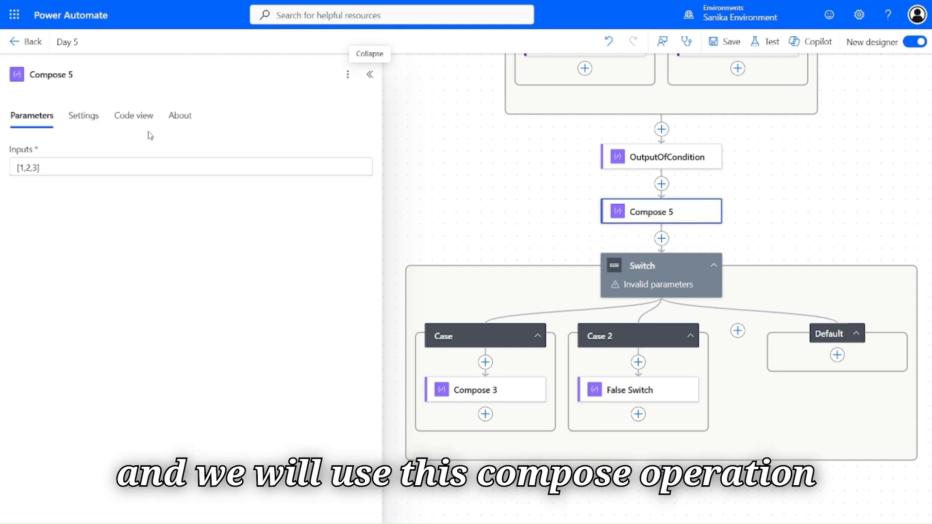
{"action": "left_click", "coordinate": [118, 170]}
{"action": "key", "text": "ctrl+a"}
{"action": "type", "text": "1"}
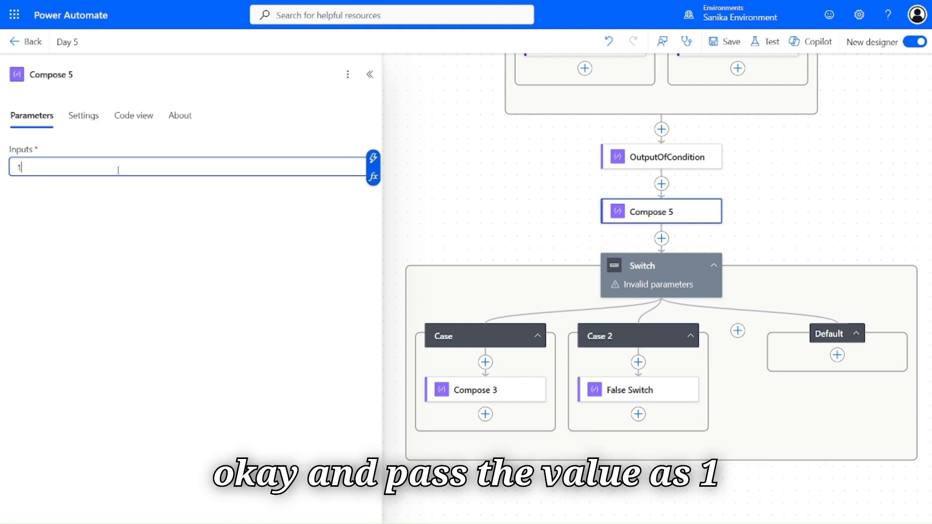
{"action": "left_click", "coordinate": [726, 50]}
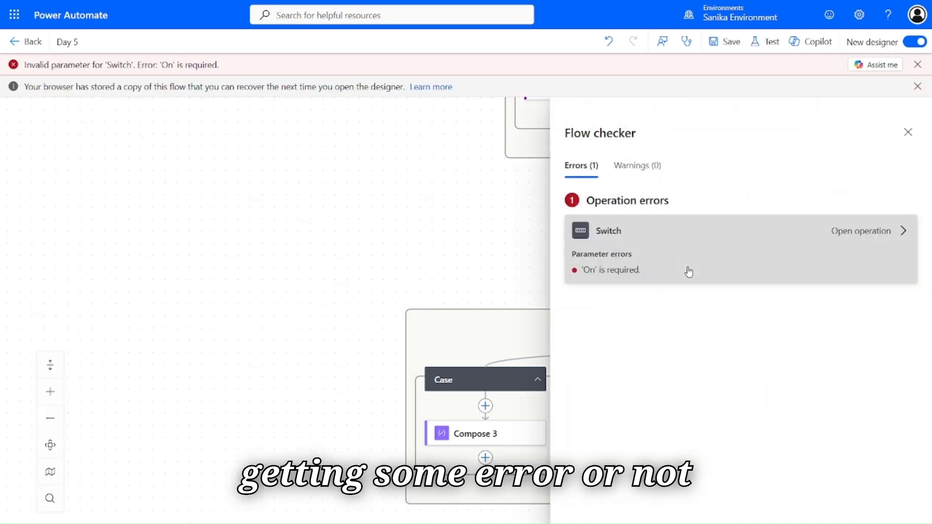
Set the Switch's On value to the Outputs of Compose 5 and save the flow.
{"action": "left_click", "coordinate": [689, 272]}
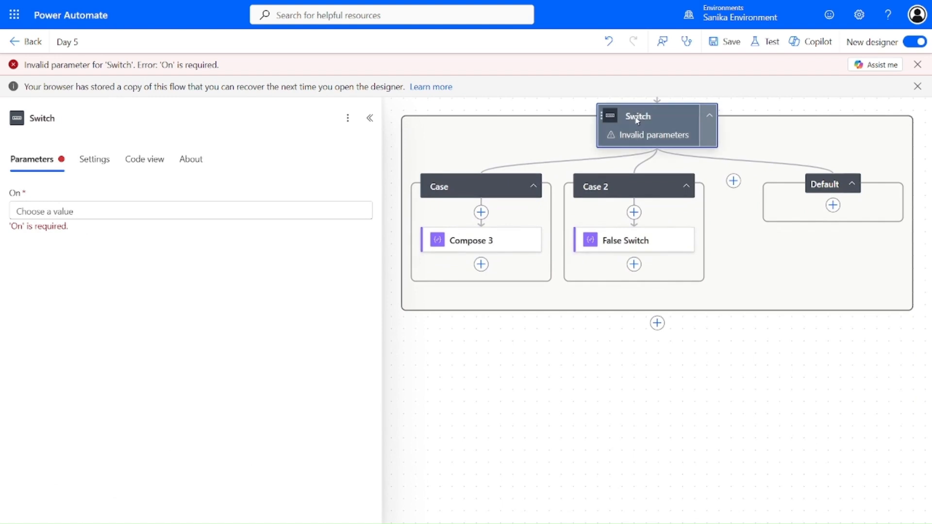
{"action": "left_click", "coordinate": [194, 217]}
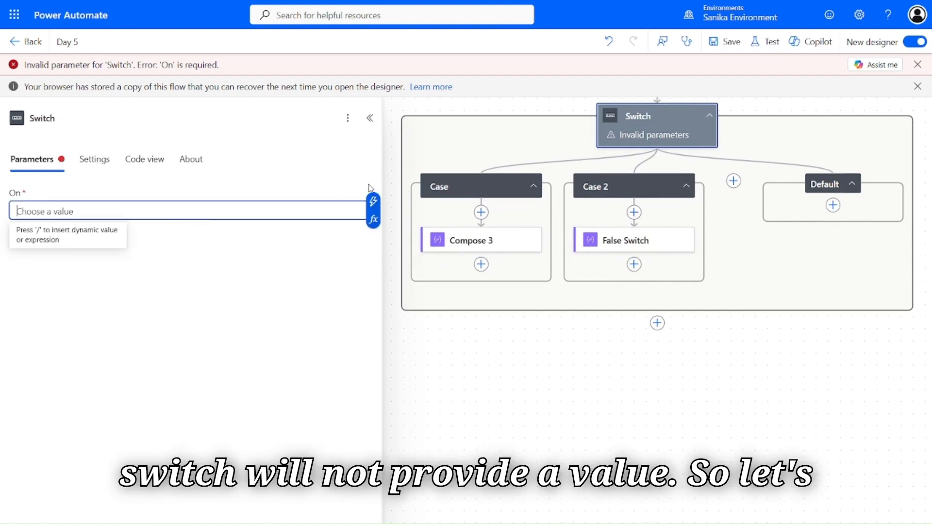
{"action": "left_click", "coordinate": [371, 200]}
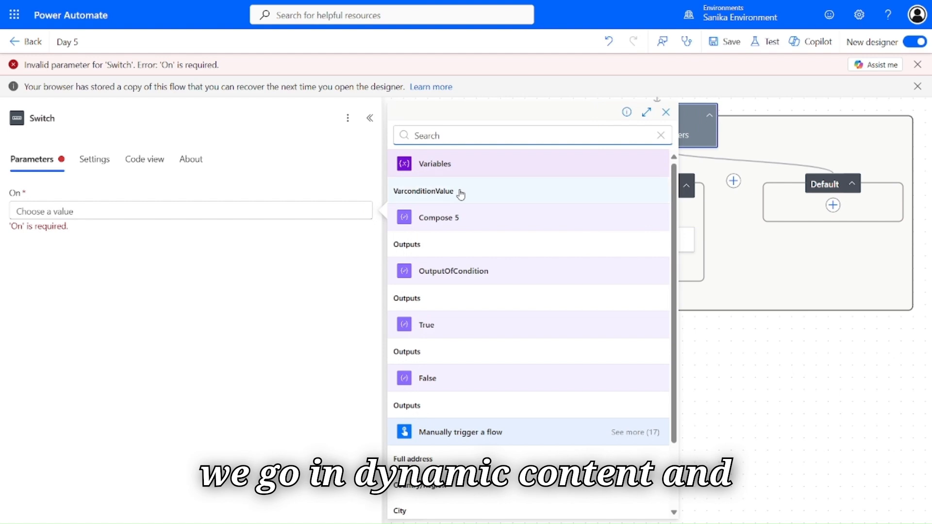
{"action": "left_click", "coordinate": [444, 251]}
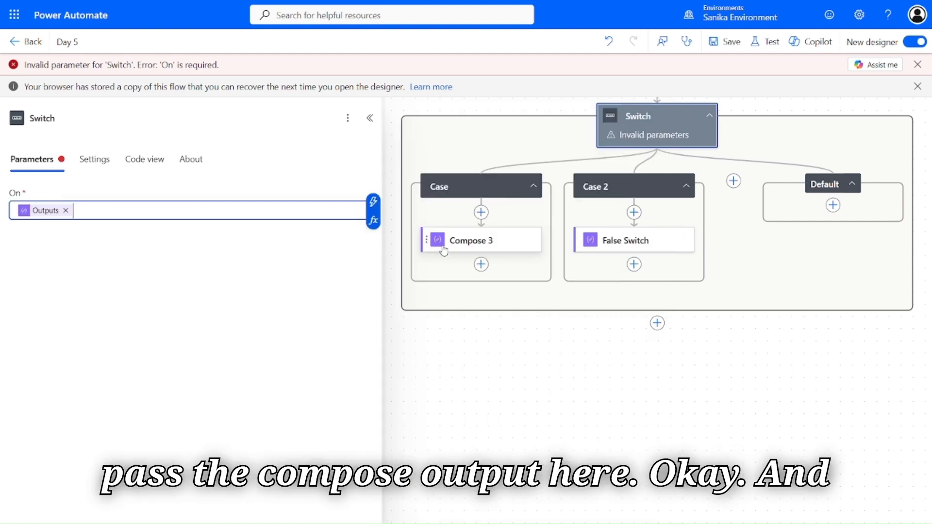
{"action": "scroll", "coordinate": [639, 244], "scroll_direction": "up", "scroll_amount": 3}
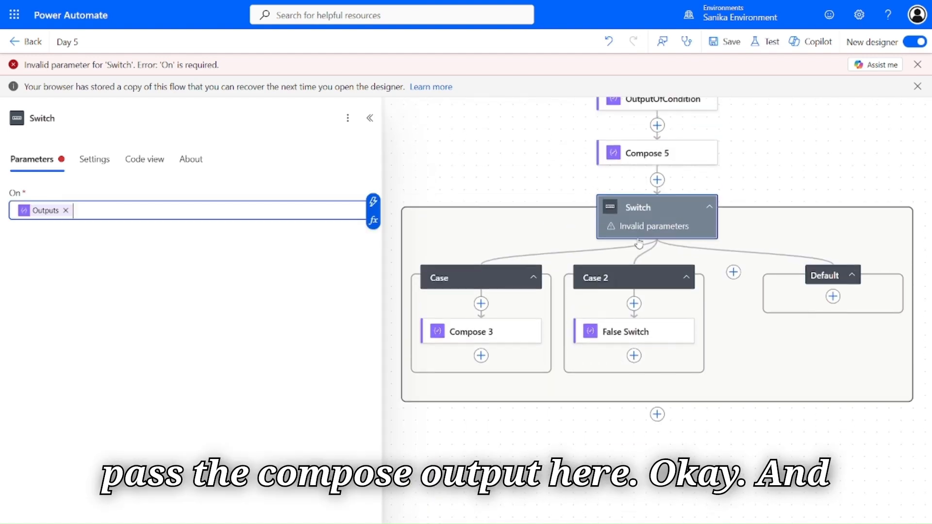
{"action": "left_click", "coordinate": [923, 69]}
{"action": "left_click", "coordinate": [923, 65]}
{"action": "left_click", "coordinate": [729, 43]}
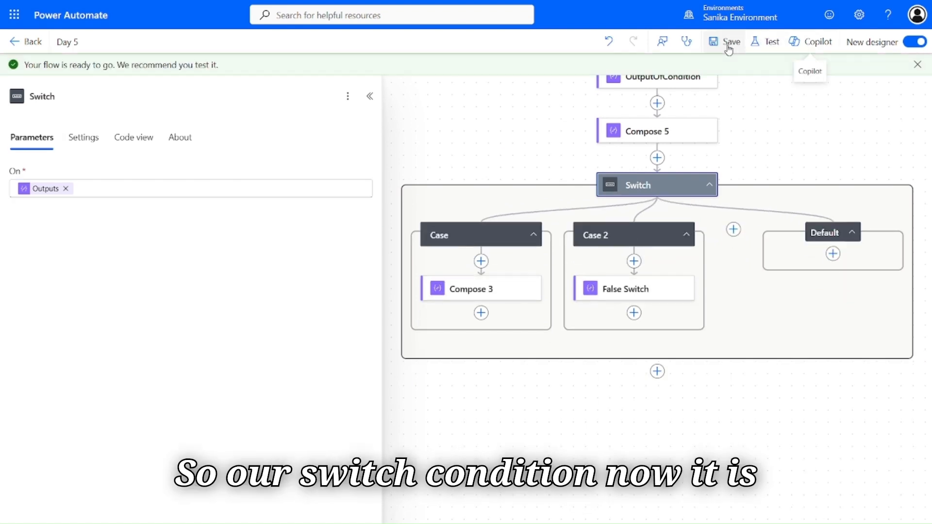
Test the flow manually and examine the Switch action's run results.
{"action": "left_click", "coordinate": [772, 43]}
{"action": "left_click", "coordinate": [734, 75]}
{"action": "left_click", "coordinate": [723, 506]}
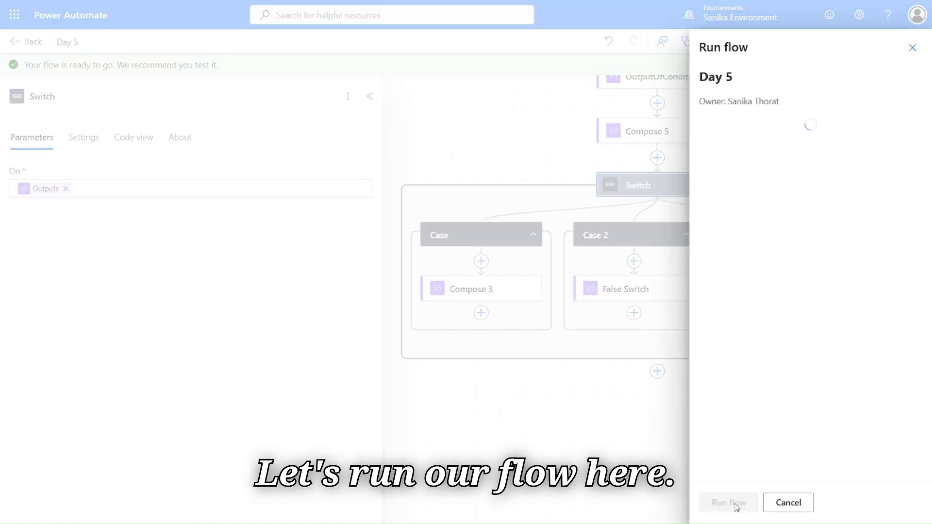
{"action": "left_click", "coordinate": [729, 503]}
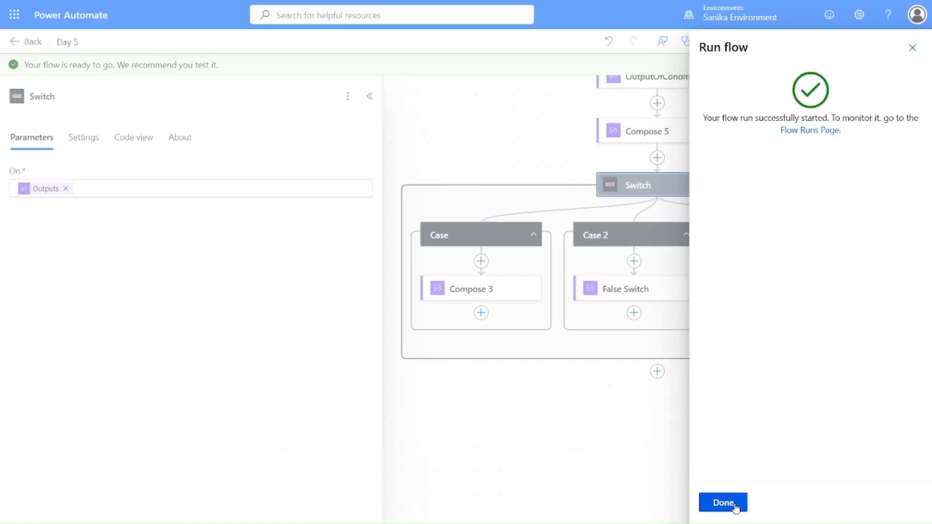
{"action": "left_click", "coordinate": [735, 505]}
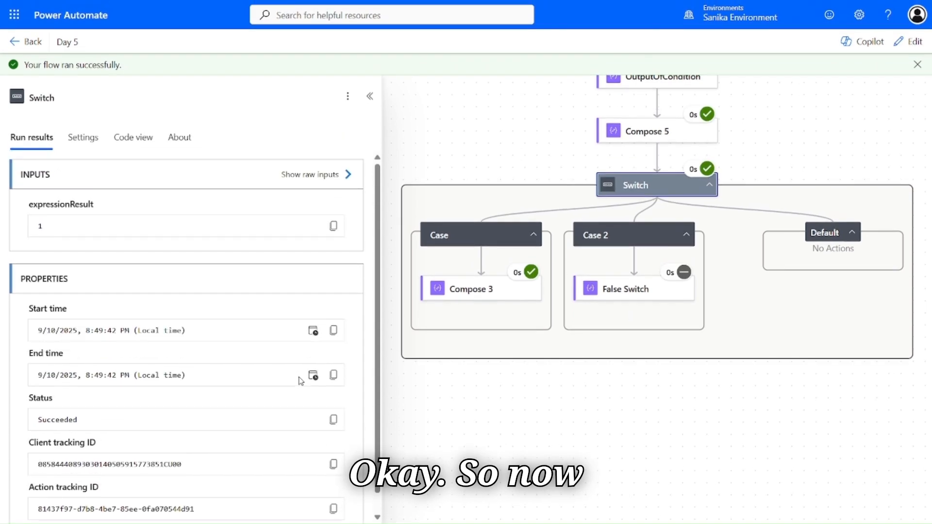
{"action": "scroll", "coordinate": [301, 381], "scroll_direction": "down", "scroll_amount": 1}
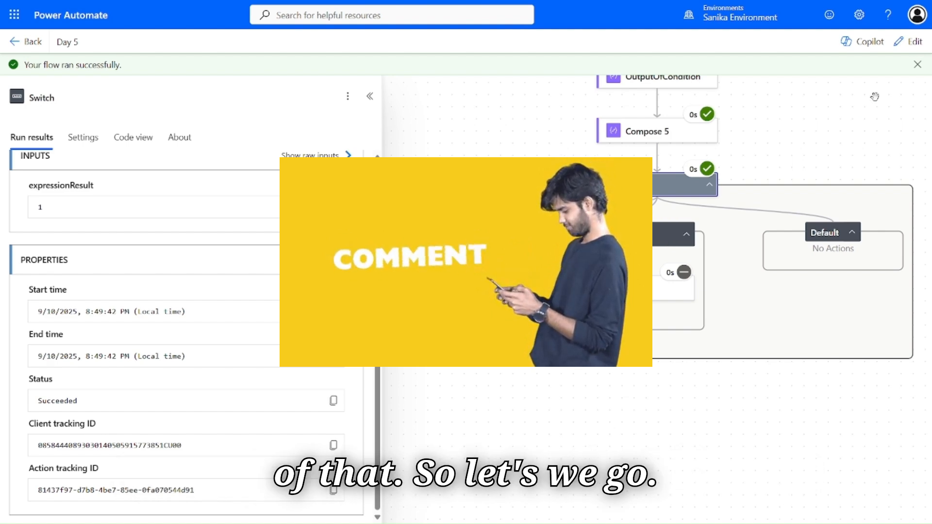
Return to editing the flow and add a Terminate action from the Control connector directly after the Switch.
{"action": "left_click", "coordinate": [904, 51]}
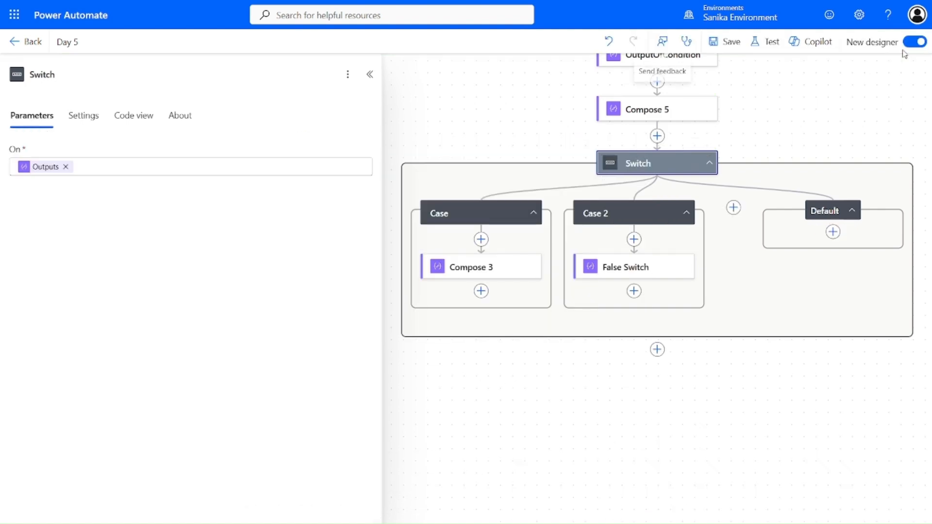
{"action": "left_click", "coordinate": [663, 348]}
{"action": "left_click", "coordinate": [663, 350]}
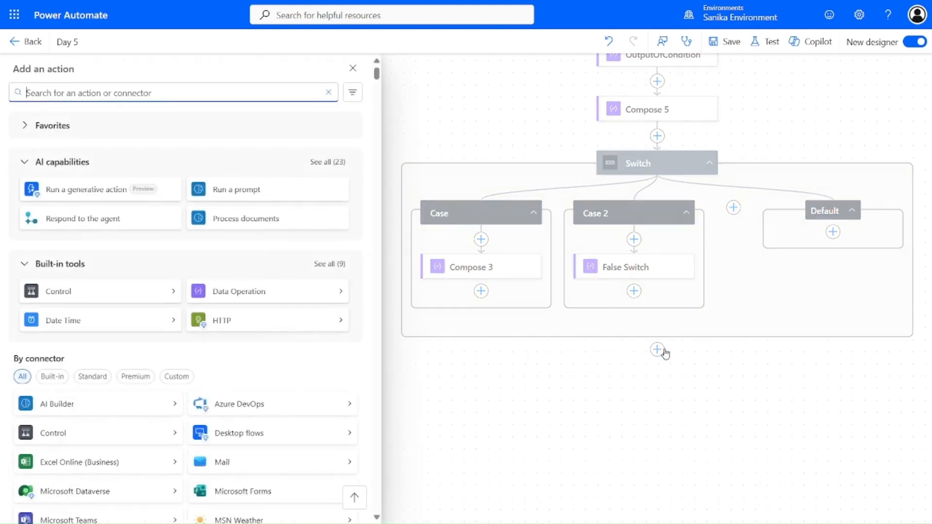
{"action": "left_click", "coordinate": [128, 297]}
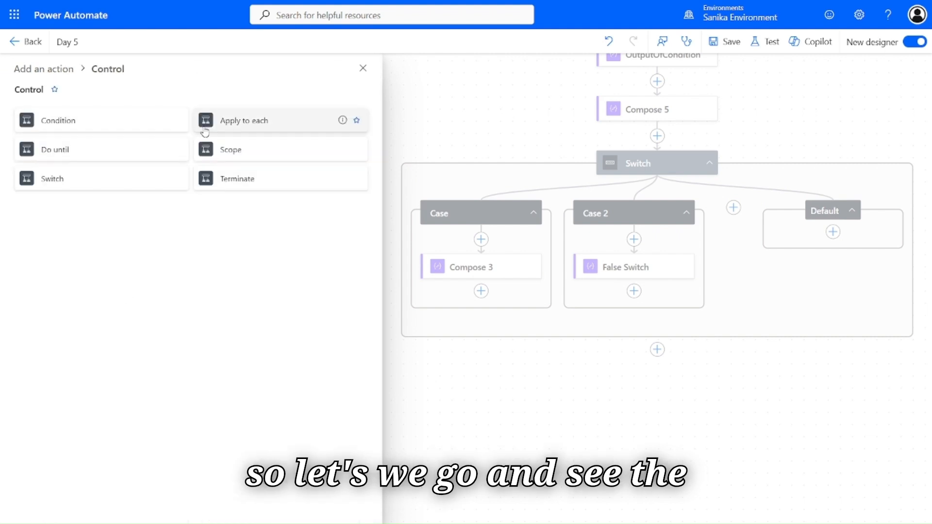
{"action": "left_click", "coordinate": [234, 180]}
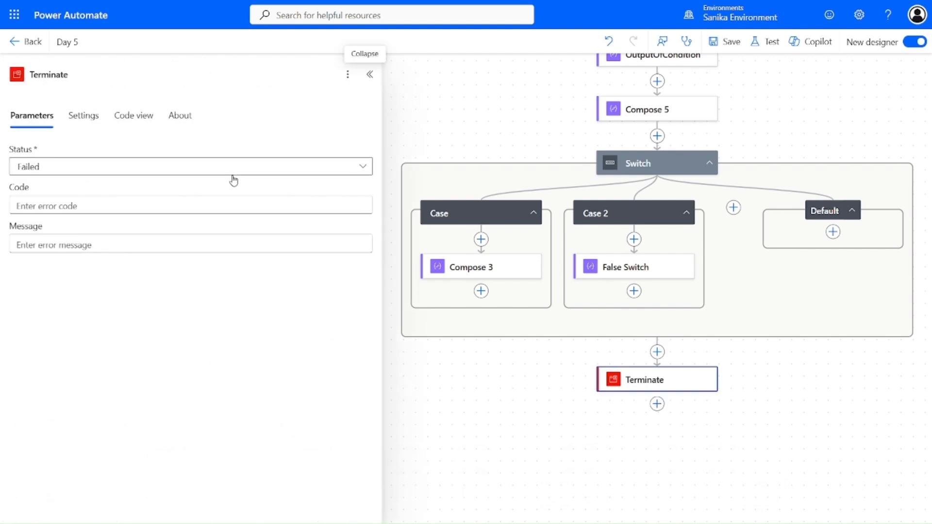
Move the Terminate action into the Condition's True branch, directly below Set variable.
{"action": "left_click_drag", "start_coordinate": [656, 380], "coordinate": [504, 96]}
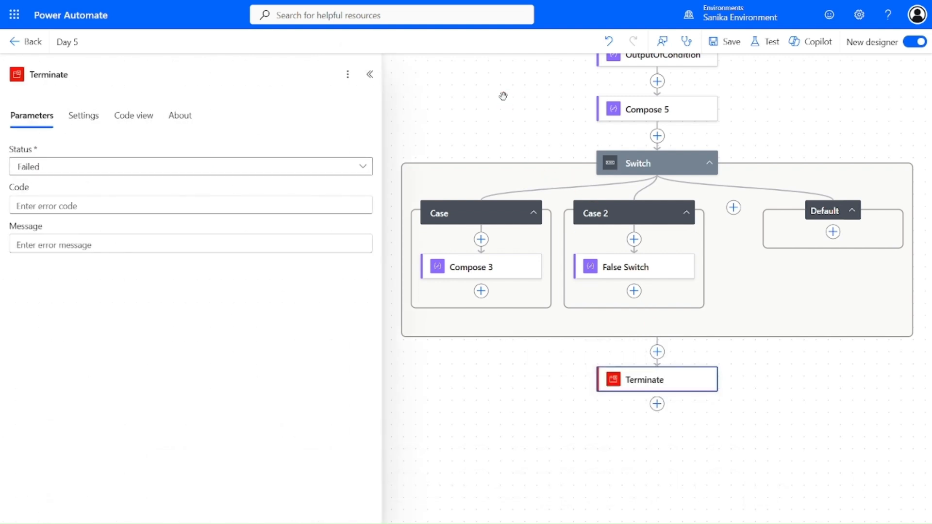
{"action": "scroll", "coordinate": [536, 160], "scroll_direction": "up", "scroll_amount": 5}
{"action": "scroll", "coordinate": [534, 156], "scroll_direction": "up", "scroll_amount": 3}
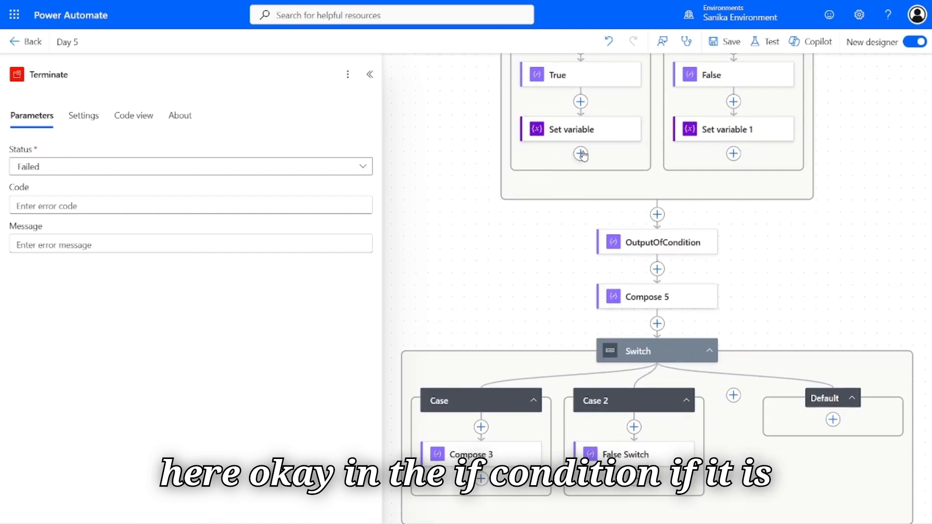
{"action": "scroll", "coordinate": [581, 151], "scroll_direction": "down", "scroll_amount": 2}
{"action": "scroll", "coordinate": [581, 150], "scroll_direction": "down", "scroll_amount": 1}
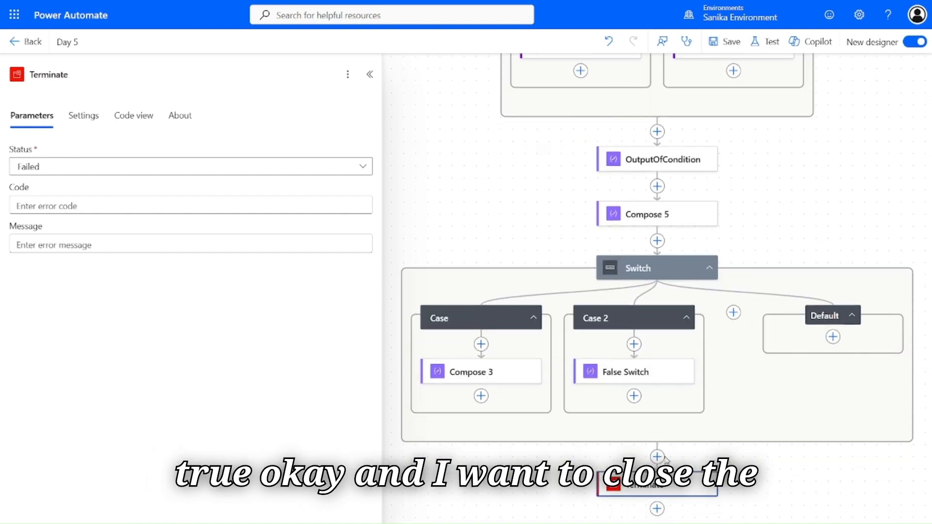
{"action": "left_click_drag", "start_coordinate": [672, 488], "coordinate": [581, 73]}
{"action": "scroll", "coordinate": [545, 214], "scroll_direction": "up", "scroll_amount": 4}
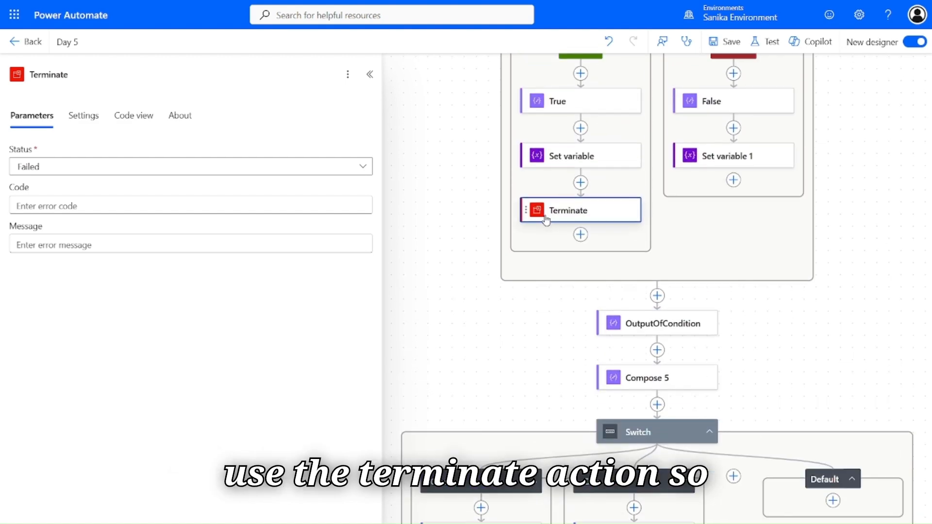
Set the Terminate action's status to Succeeded and save the flow.
{"action": "left_click", "coordinate": [243, 173]}
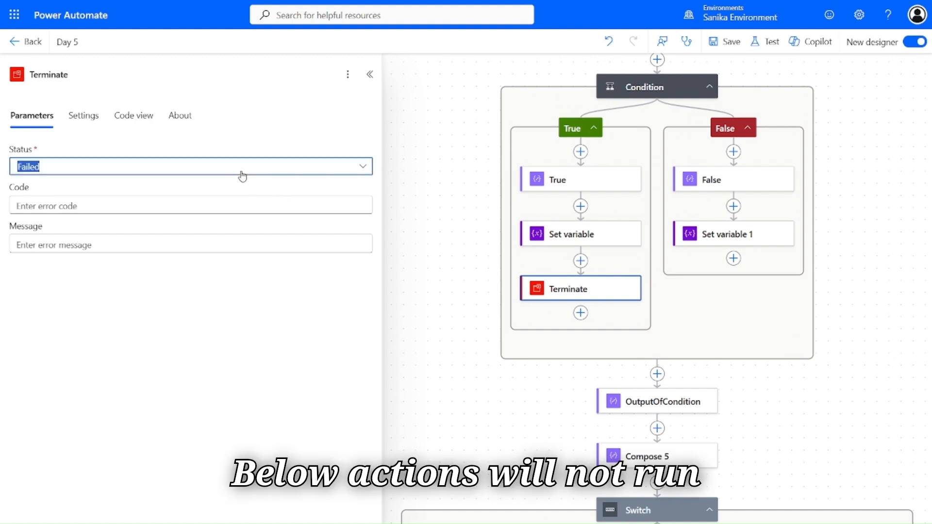
{"action": "left_click", "coordinate": [140, 232]}
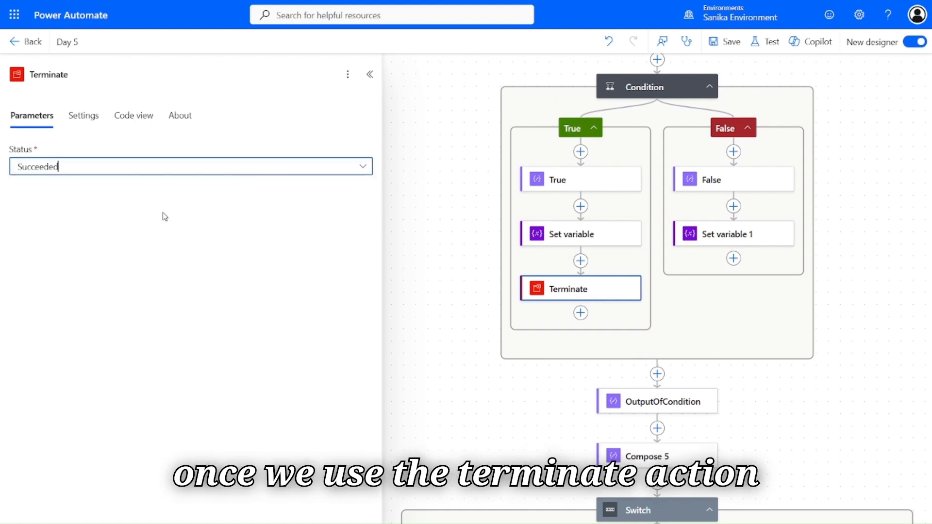
{"action": "left_click", "coordinate": [739, 55]}
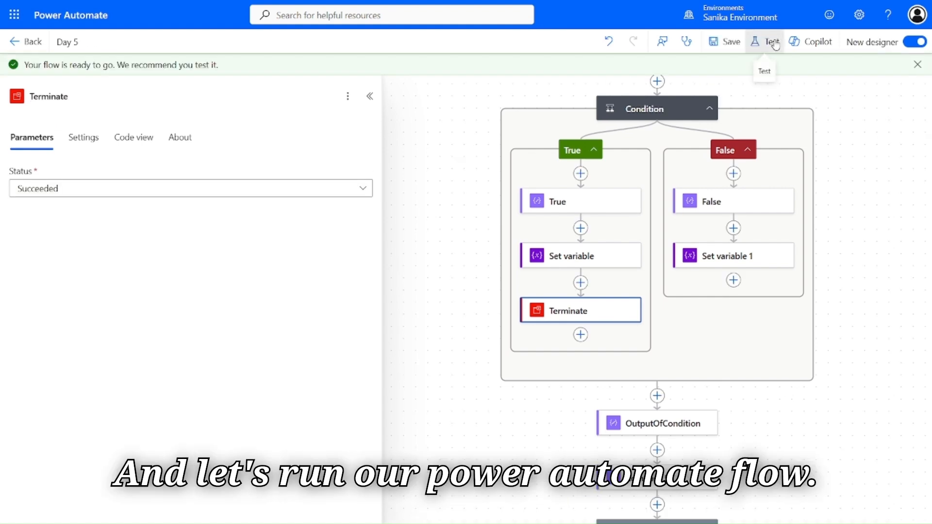
Run the flow with a manual test to try the Terminate action in the True branch.
{"action": "left_click", "coordinate": [772, 41]}
{"action": "left_click", "coordinate": [722, 92]}
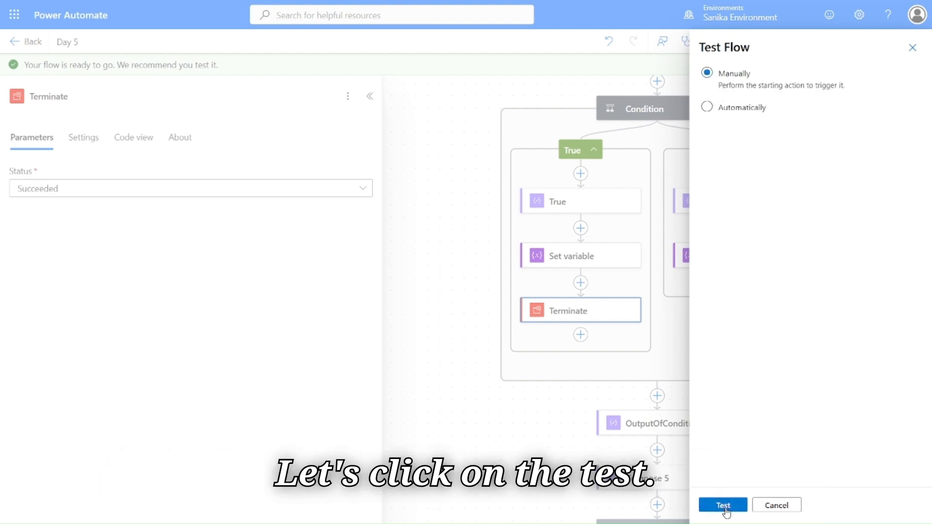
{"action": "left_click", "coordinate": [721, 504]}
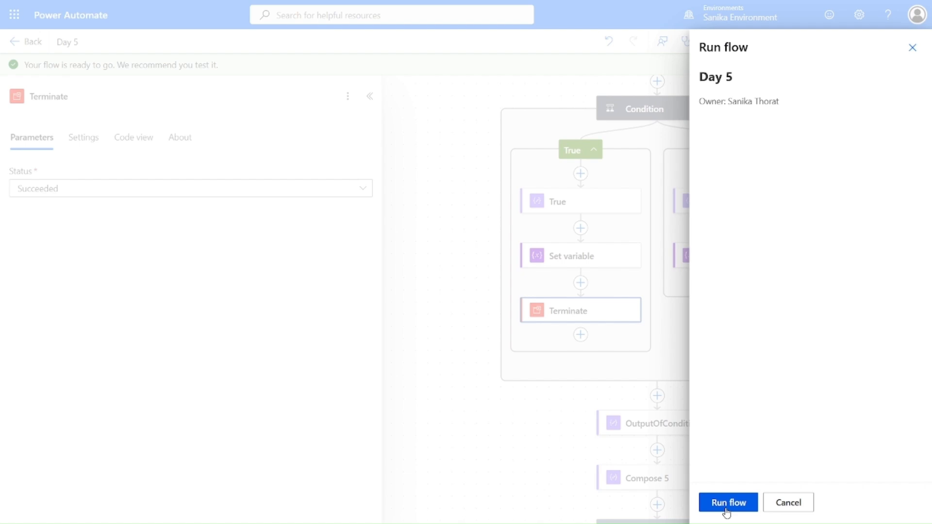
{"action": "left_click", "coordinate": [727, 507]}
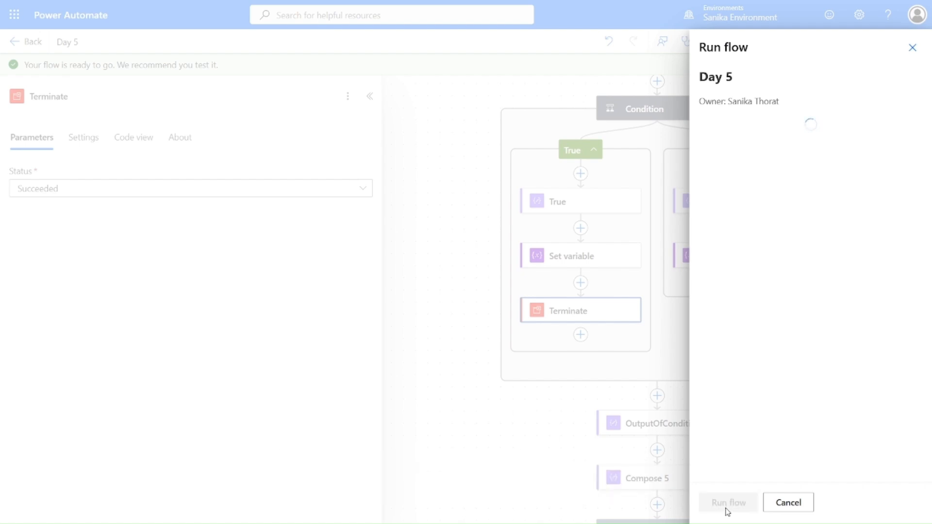
{"action": "left_click", "coordinate": [724, 504]}
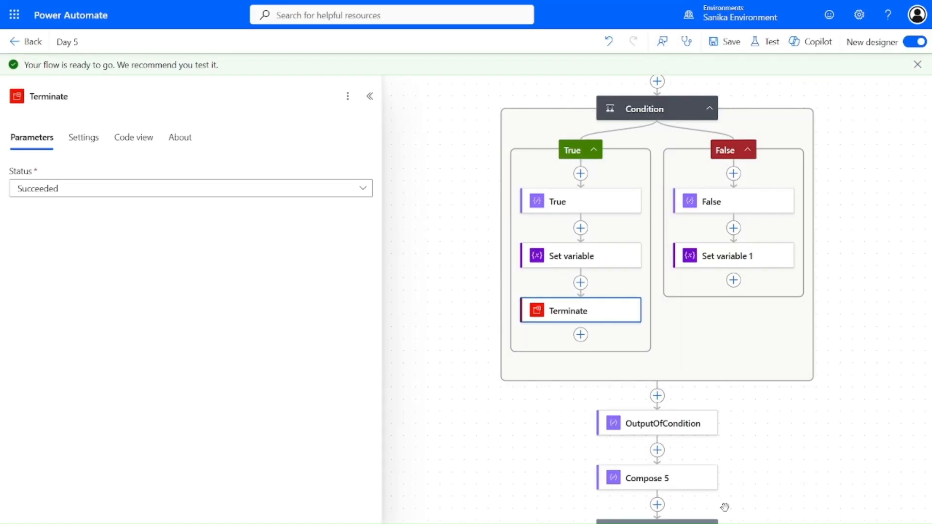